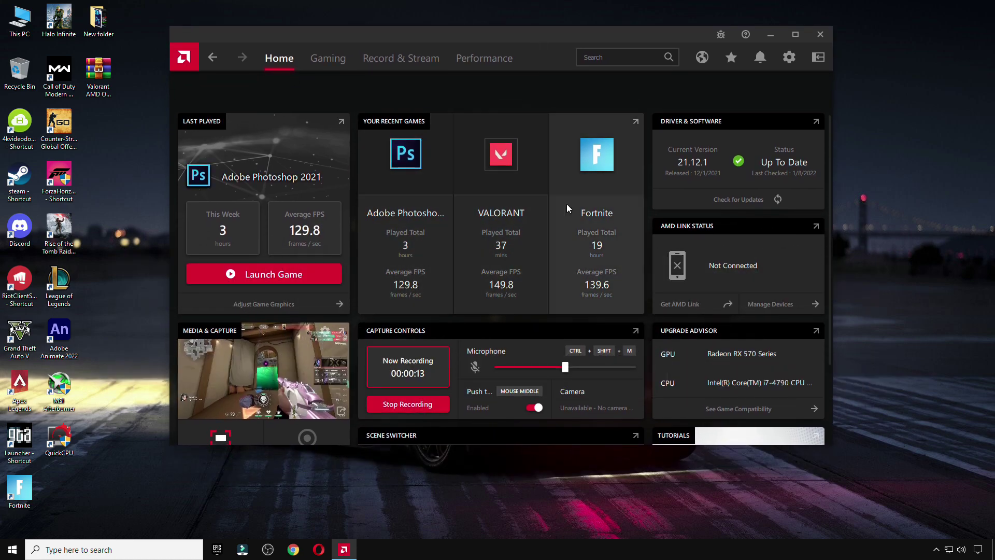
# Review the preferred software version options in the AMD system settings and close the AMD software
pyautogui.click(789, 58)
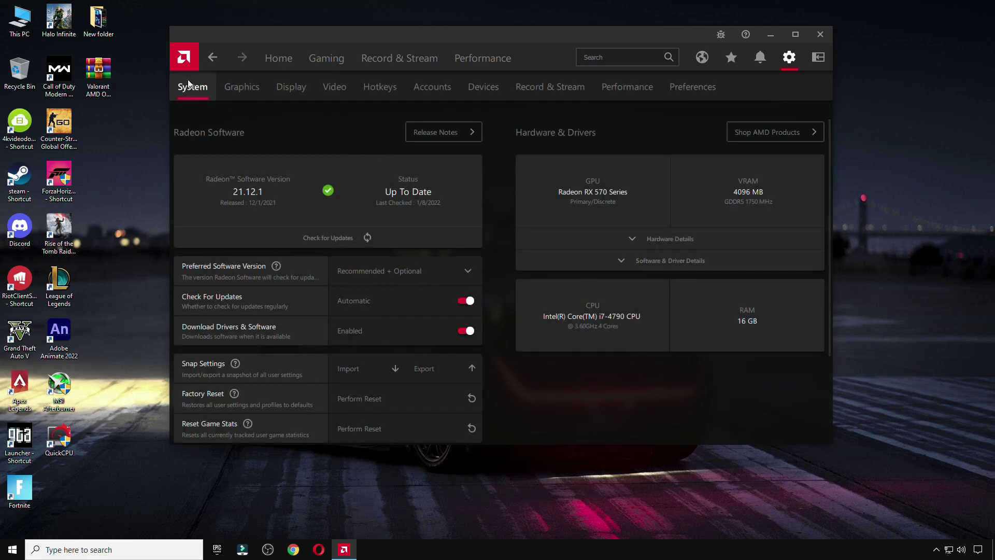
pyautogui.click(373, 271)
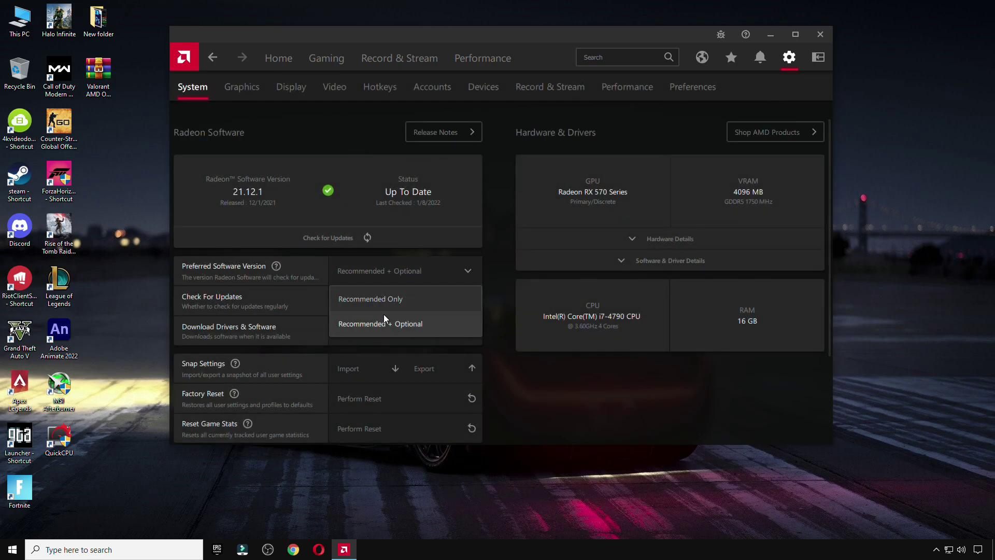
pyautogui.click(345, 323)
pyautogui.click(363, 310)
pyautogui.click(377, 300)
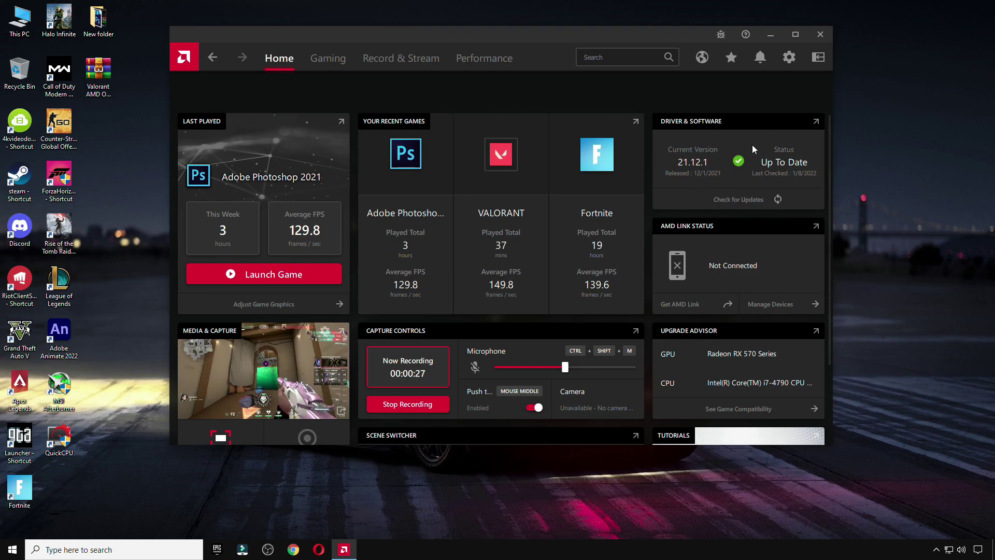
pyautogui.click(820, 34)
# Extract the Valorant AMD optimization pack archive onto the desktop and move the archive to the Recycle Bin
pyautogui.moveTo(99, 72); pyautogui.dragTo(492, 121)
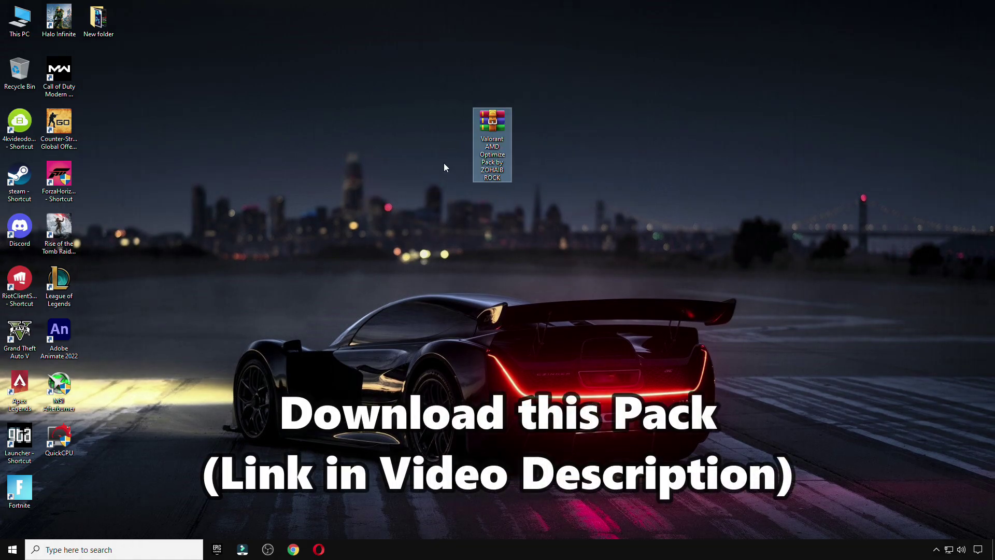
pyautogui.rightClick(483, 136)
pyautogui.click(519, 198)
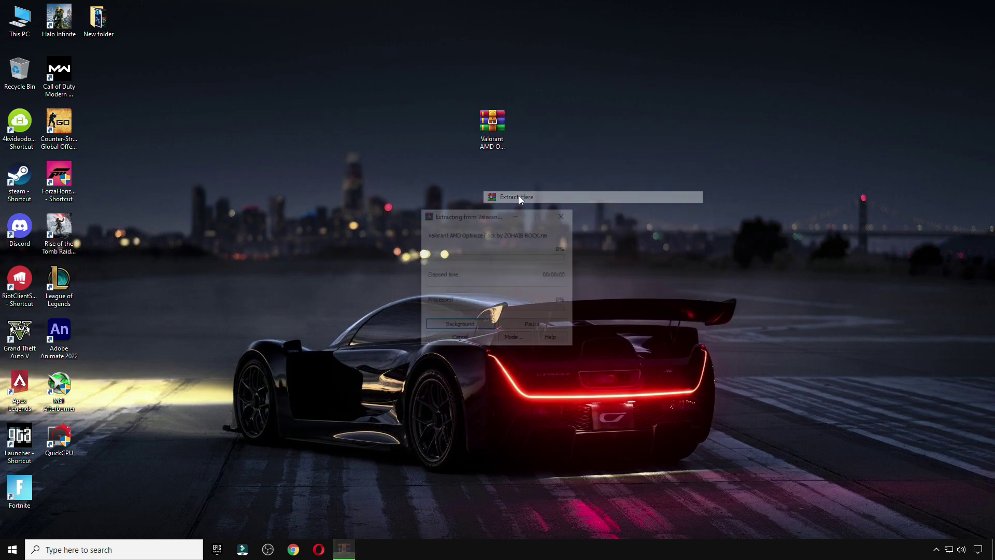
pyautogui.moveTo(62, 490); pyautogui.dragTo(20, 72)
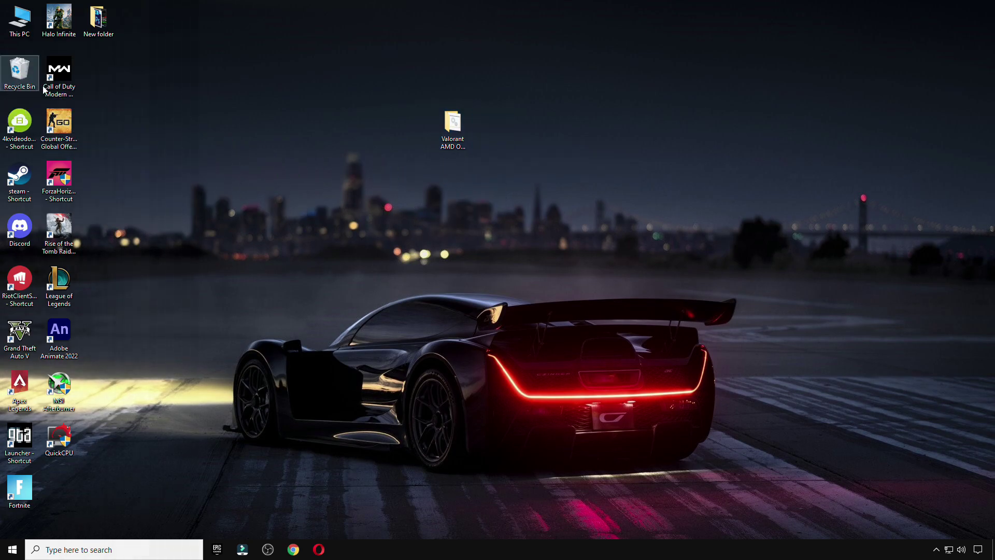
# Open the restore point shortcut in the pack's 1 Start folder and confirm system protection turned on for Local Disk (C:)
pyautogui.doubleClick(446, 126)
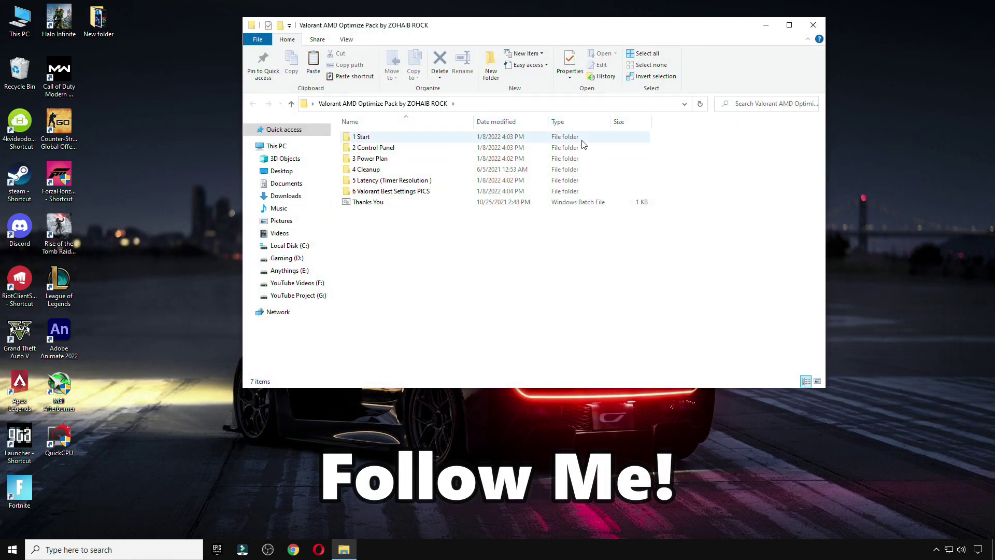
pyautogui.doubleClick(363, 137)
pyautogui.doubleClick(386, 137)
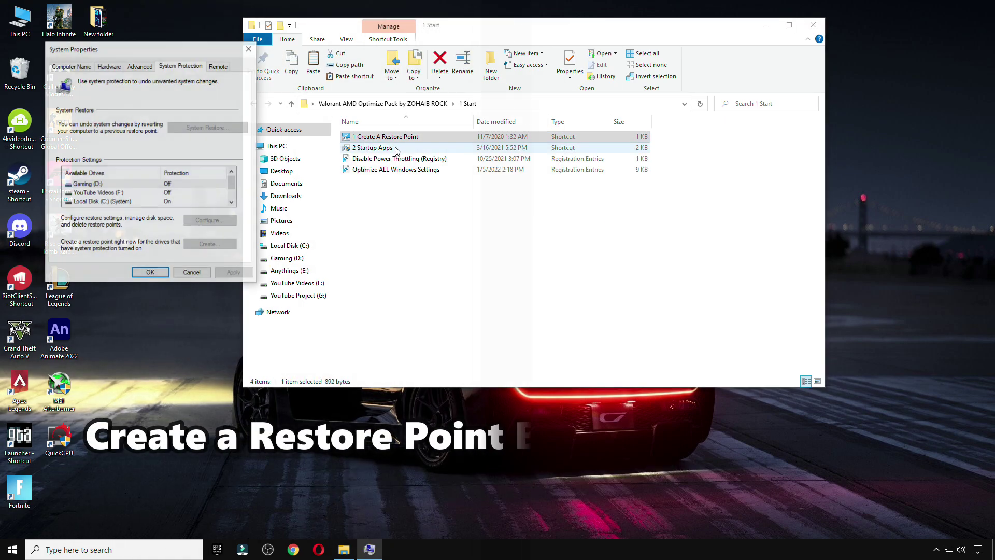
pyautogui.moveTo(176, 50); pyautogui.dragTo(436, 70)
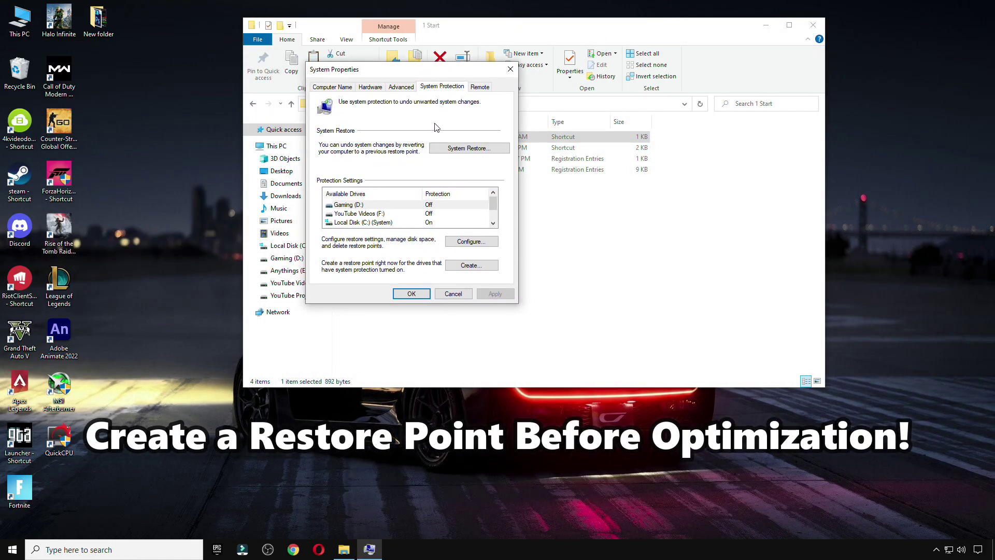
pyautogui.click(386, 223)
pyautogui.click(459, 241)
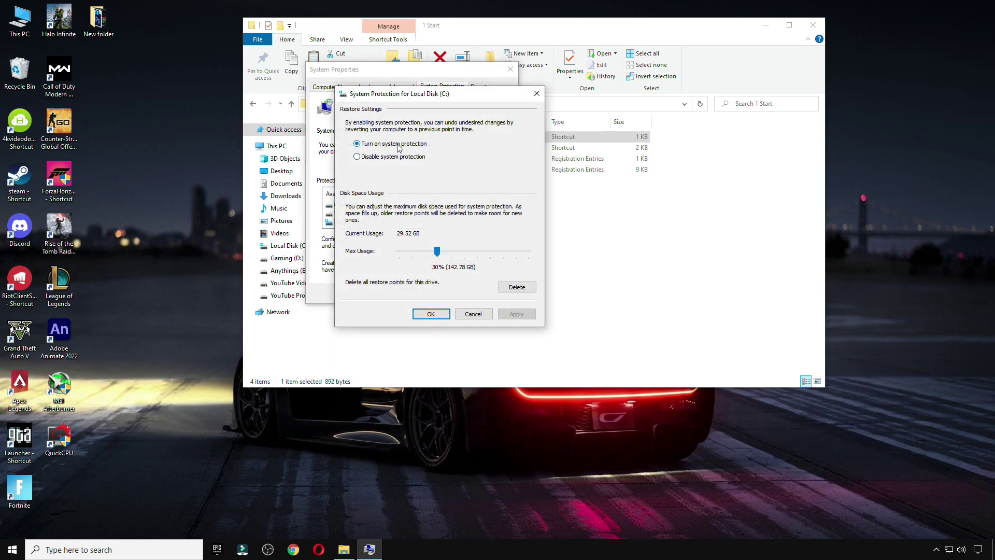
pyautogui.click(444, 315)
# Create a restore point named "Valorant Amd Optimization" and close System Properties
pyautogui.click(472, 267)
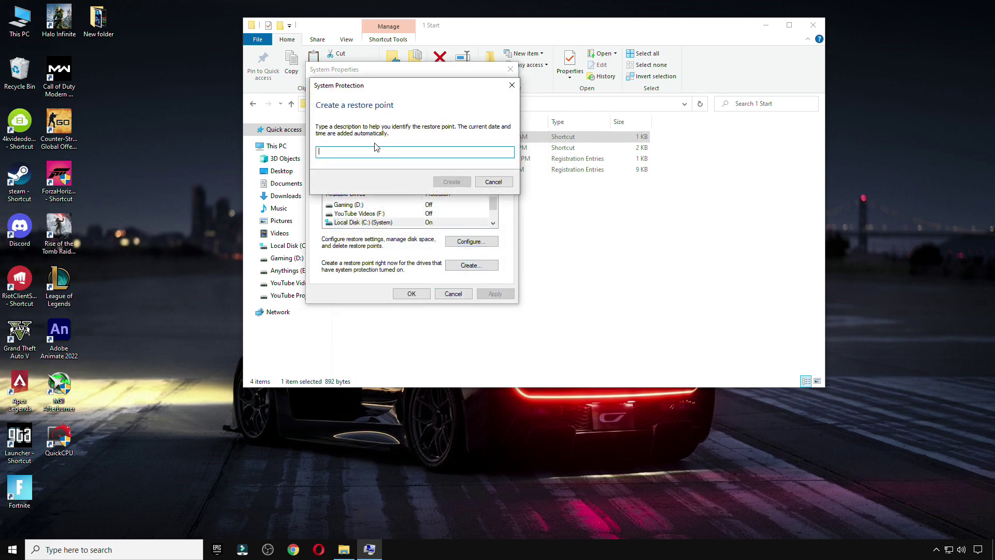
pyautogui.write('Valorant Amd Optimization')
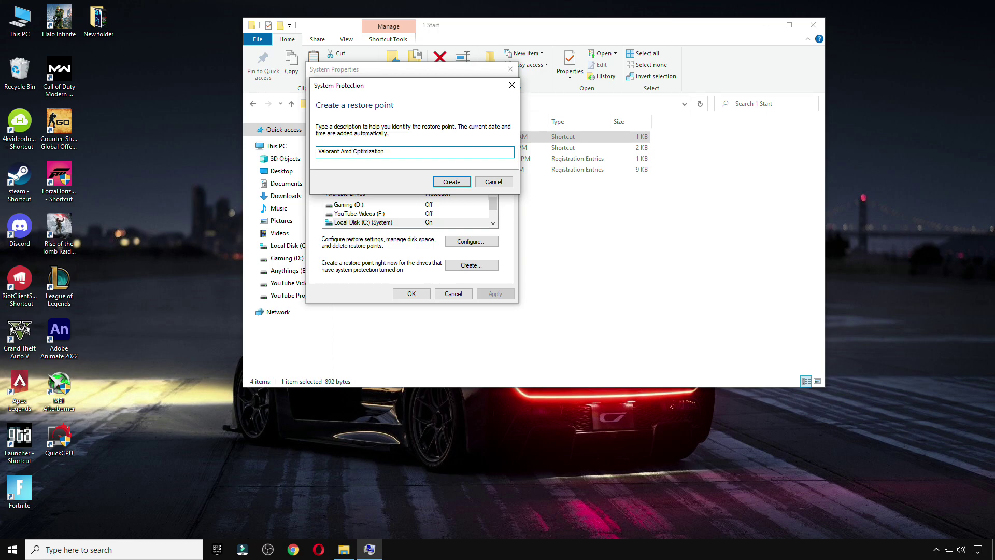
pyautogui.click(436, 182)
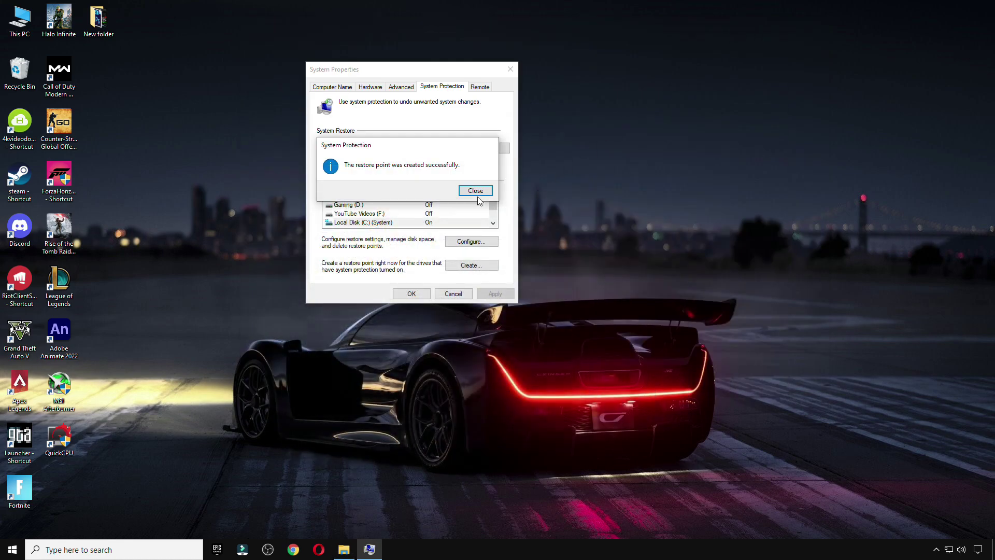
pyautogui.click(475, 190)
pyautogui.click(409, 292)
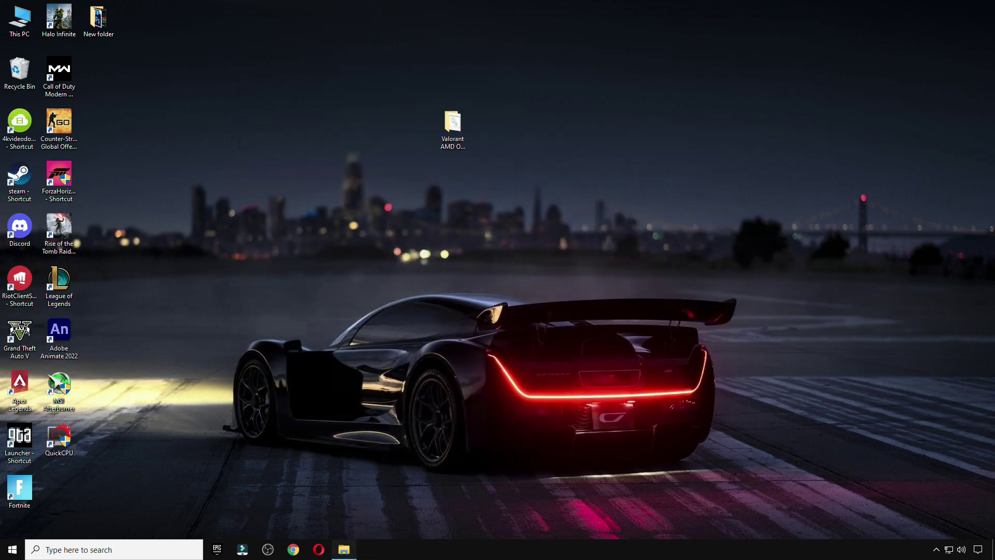
# Open the 2 Startup Apps shortcut and check the startup status of Skype, Adobe Updater, Cortana, Creative Cloud and Vanguard
pyautogui.click(343, 549)
pyautogui.doubleClick(374, 147)
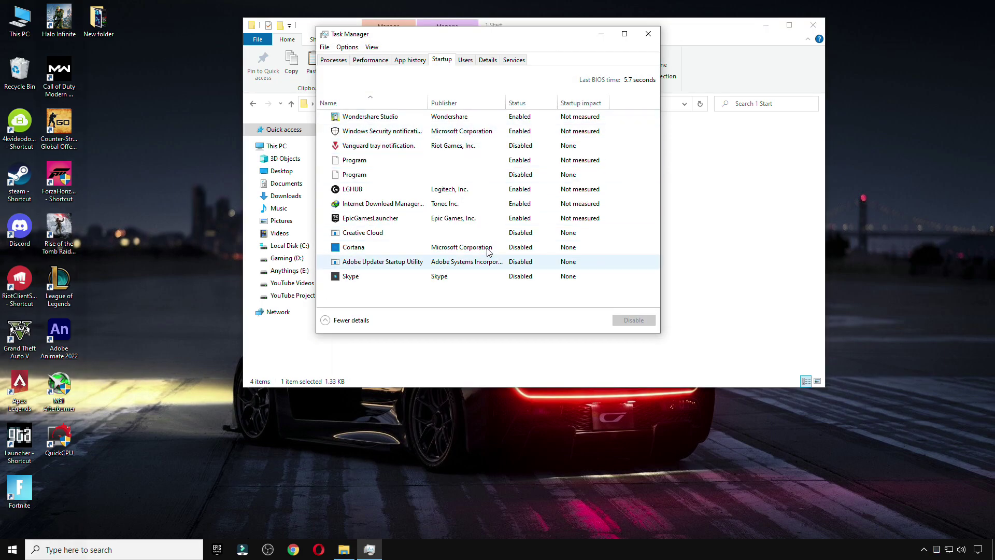
pyautogui.click(434, 278)
pyautogui.click(623, 320)
pyautogui.click(539, 263)
pyautogui.click(369, 252)
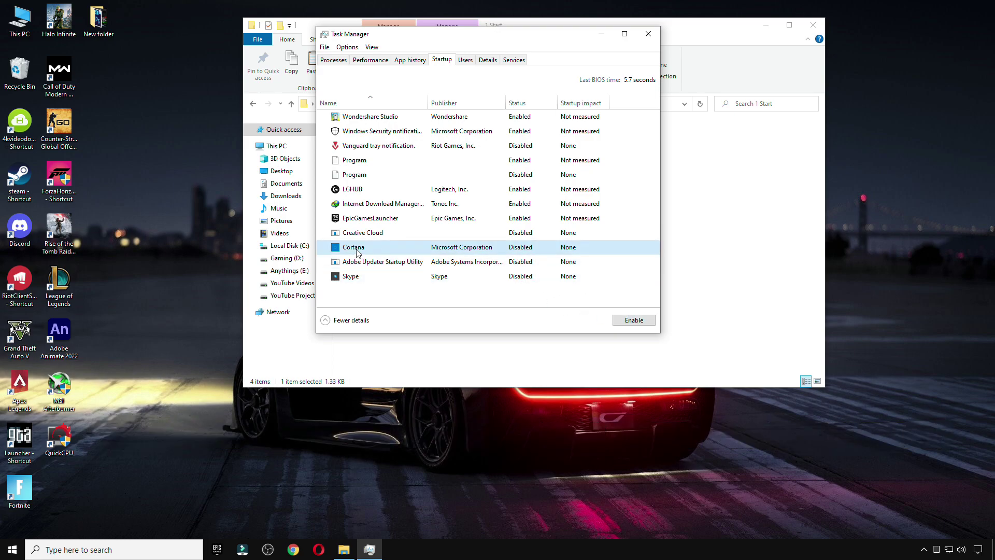
pyautogui.click(495, 234)
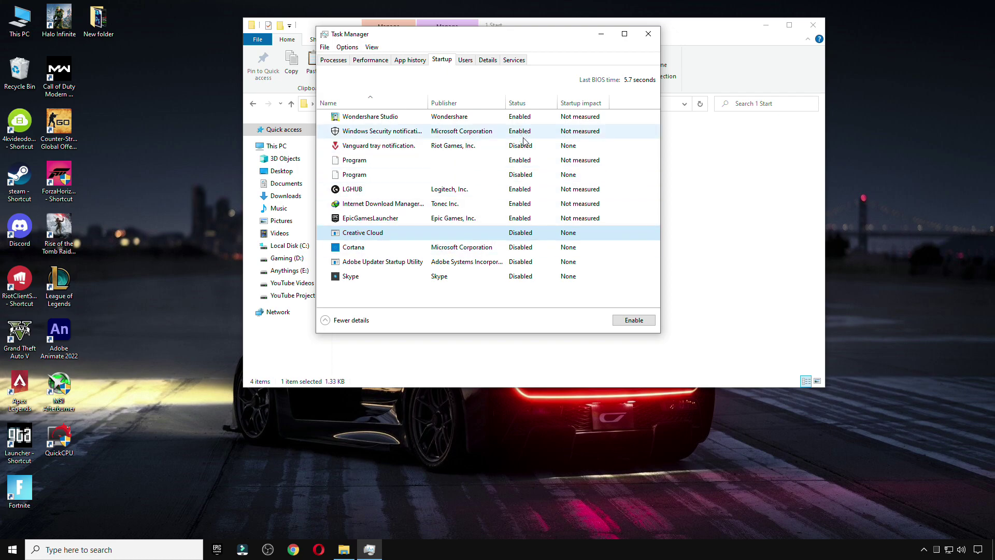
pyautogui.click(381, 147)
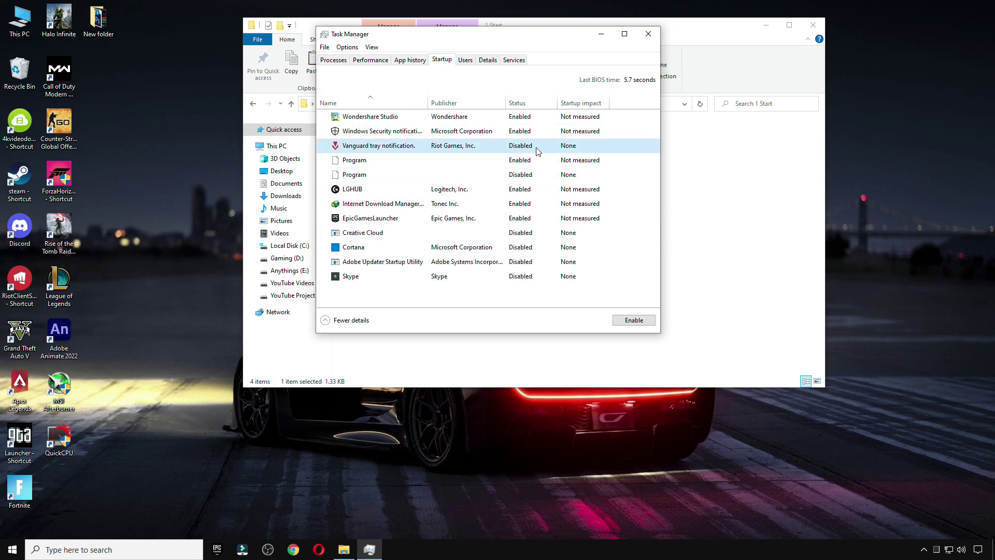
pyautogui.click(648, 34)
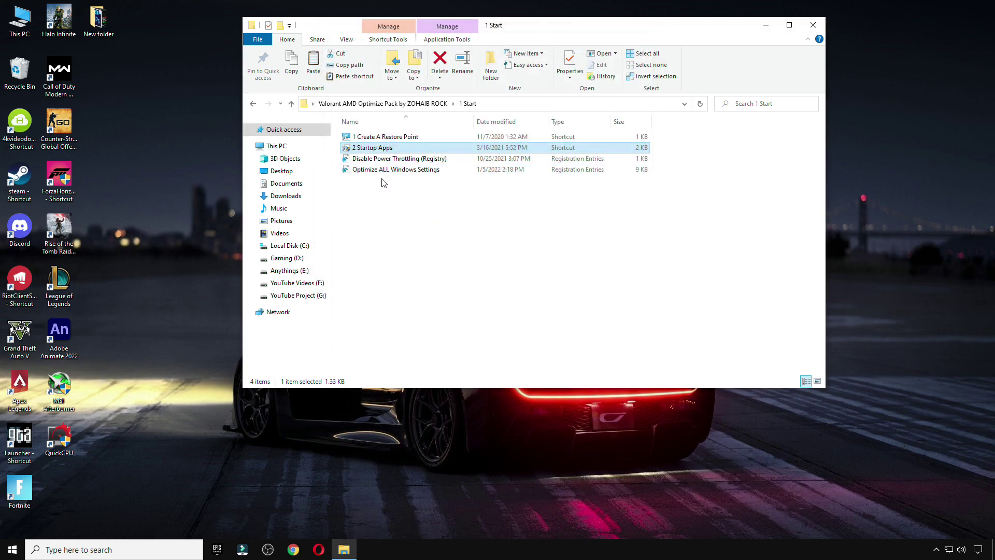
# Merge the Disable Power Throttling registry file from the 1 Start folder into the Windows registry
pyautogui.doubleClick(378, 159)
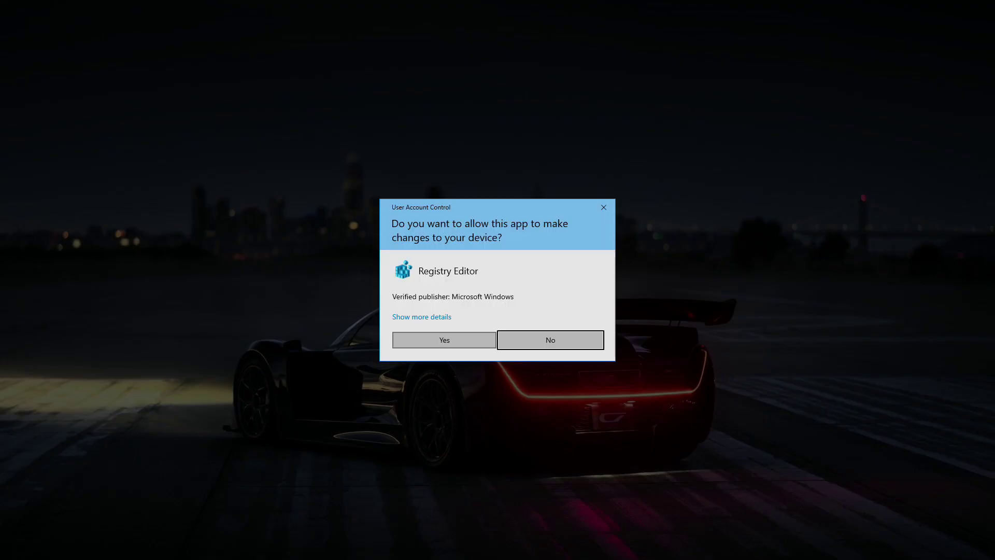
pyautogui.click(485, 339)
pyautogui.click(572, 291)
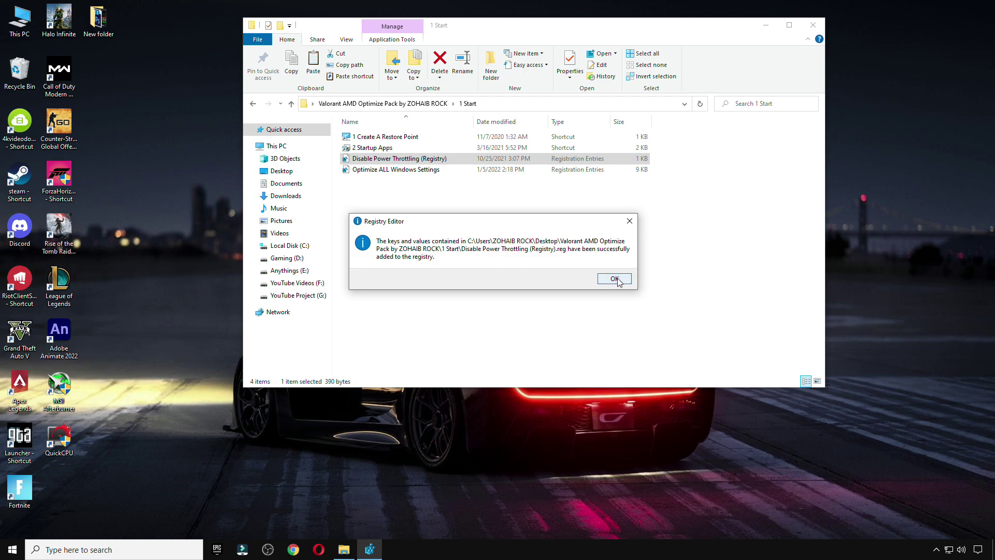
pyautogui.click(615, 282)
# Merge the Optimize ALL Windows Settings registry file into the Windows registry
pyautogui.click(398, 178)
pyautogui.doubleClick(397, 169)
pyautogui.click(466, 342)
pyautogui.click(570, 292)
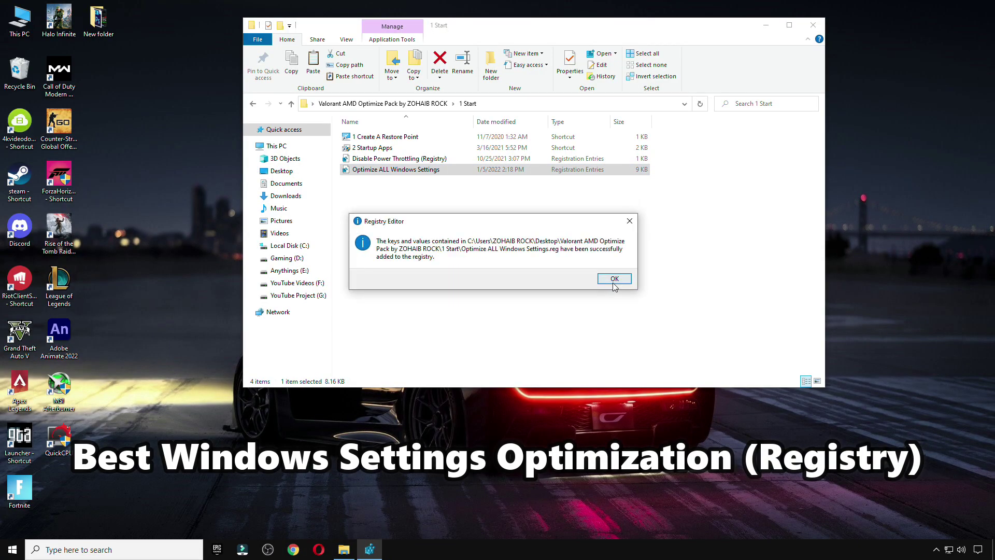
pyautogui.click(615, 283)
# Open the Mouse Acceleration shortcut in the 2 Control Panel folder and apply the pointer options with Enhance pointer precision off
pyautogui.hotkey('alt', 'Up')
pyautogui.doubleClick(361, 149)
pyautogui.doubleClick(365, 137)
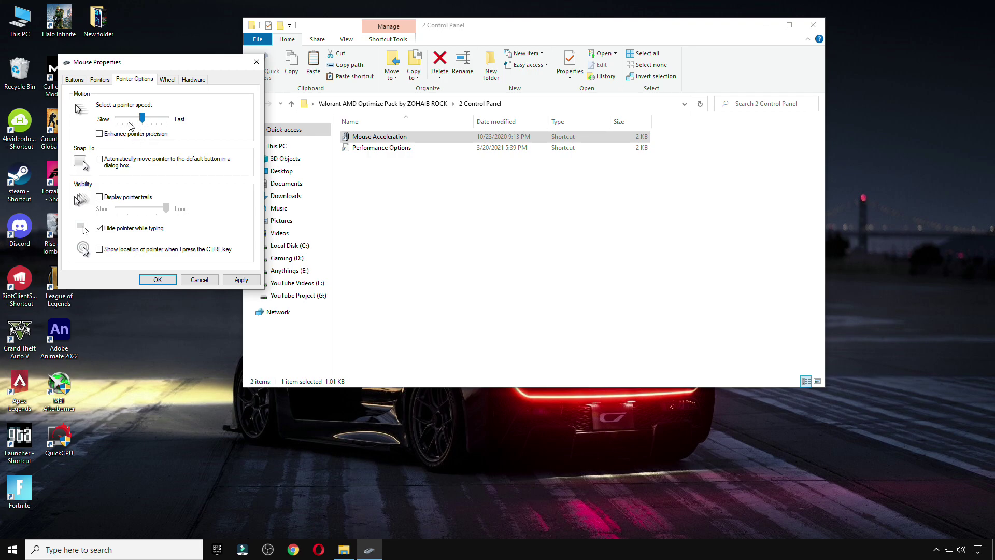
pyautogui.click(241, 280)
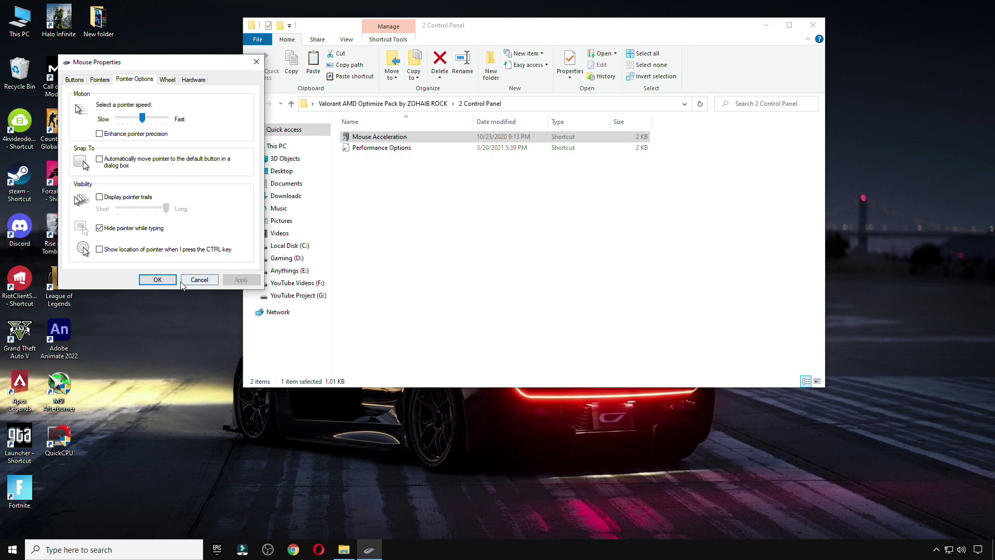
pyautogui.press('Return')
# Open the Performance Options shortcut and set visual effects to Let Windows choose what's best for my computer
pyautogui.doubleClick(381, 148)
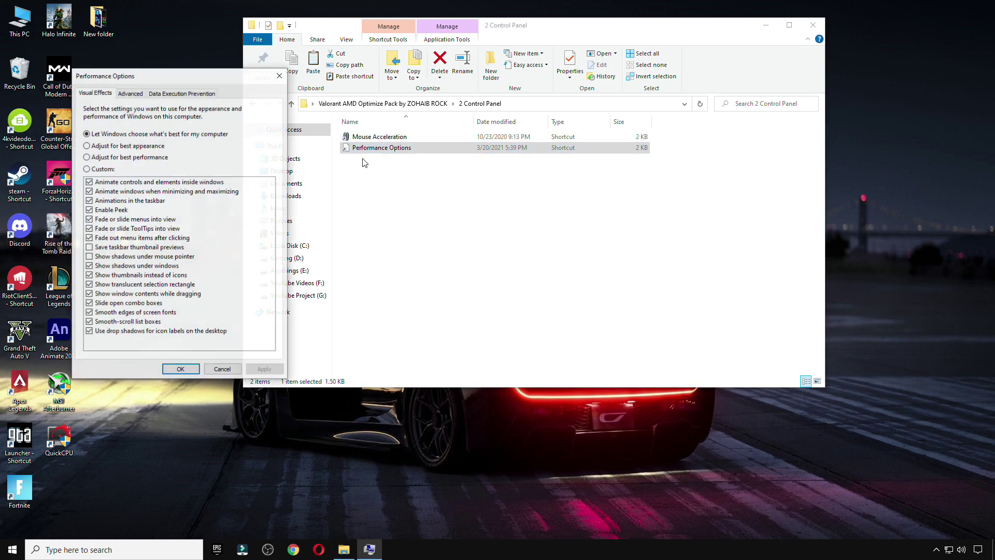
pyautogui.moveTo(166, 77); pyautogui.dragTo(467, 50)
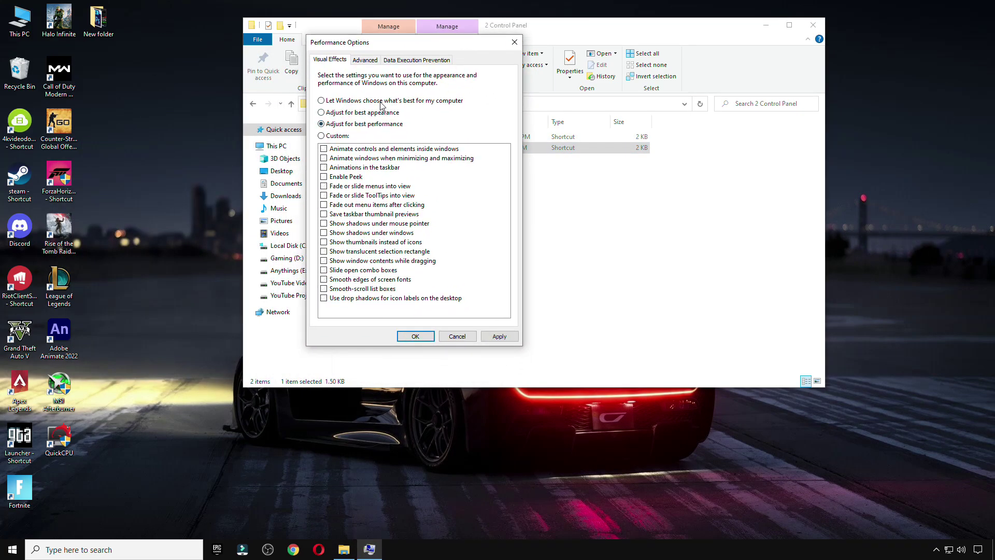
pyautogui.click(481, 335)
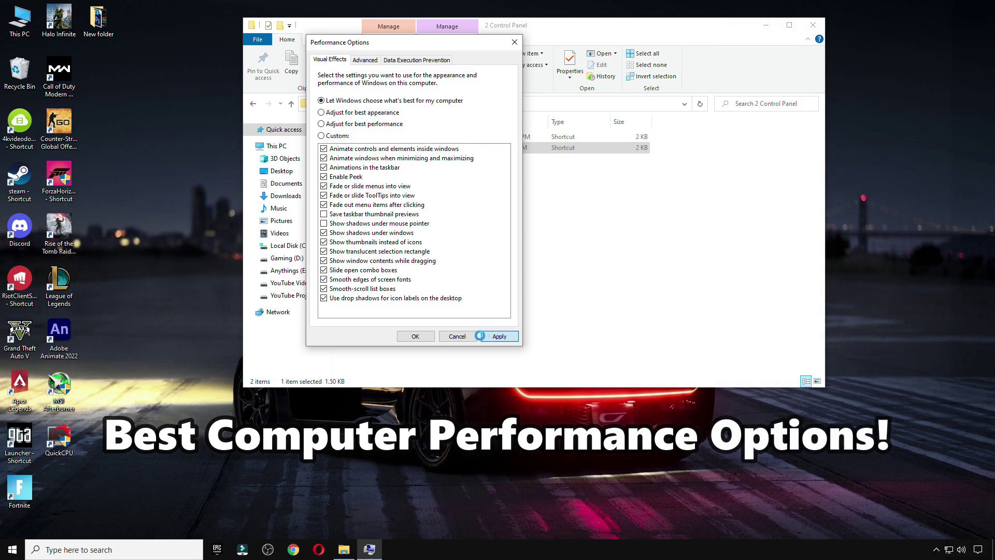
pyautogui.click(414, 337)
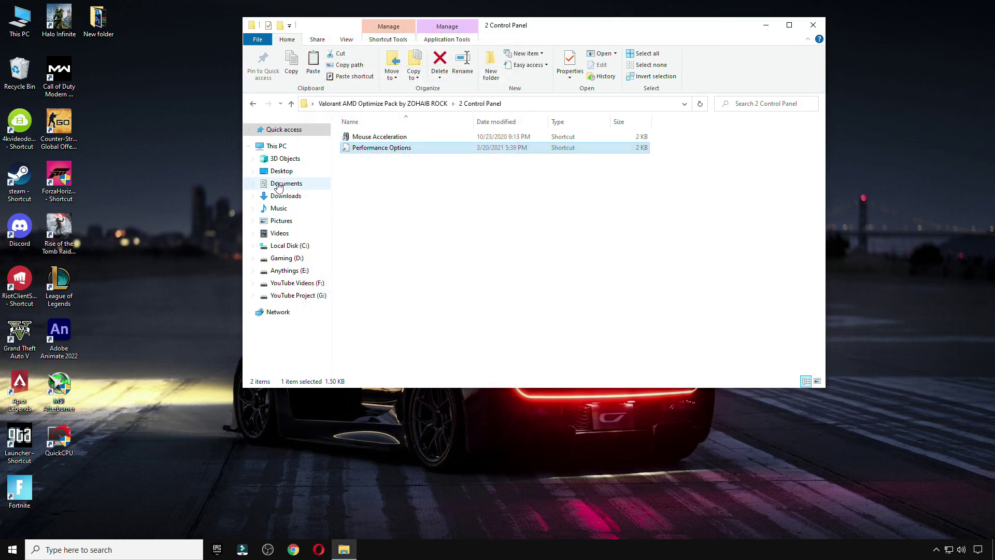
# Run QuickCpuSetup from the pack's 3 Power Plan folder, allow it to make changes, and close the folder window
pyautogui.click(252, 105)
pyautogui.doubleClick(363, 159)
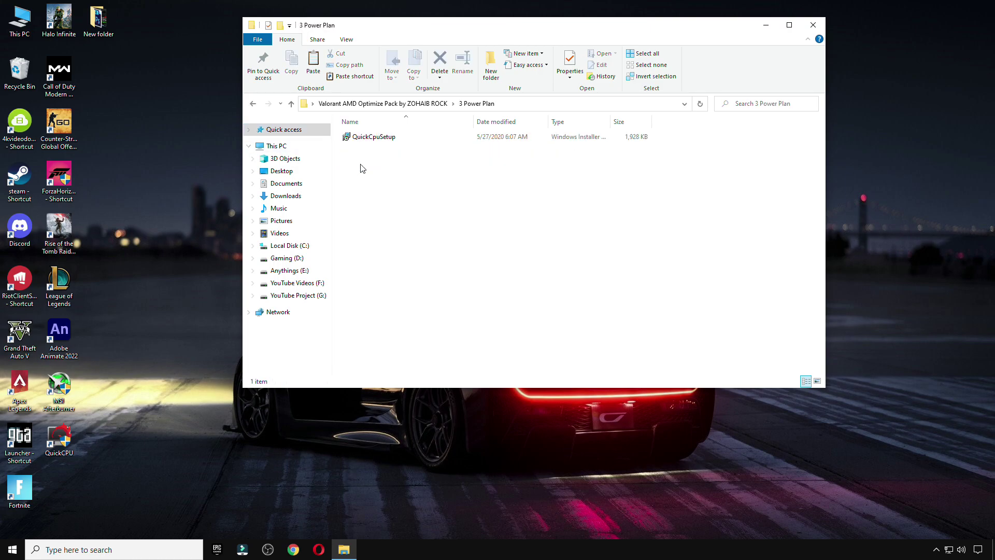
pyautogui.doubleClick(377, 137)
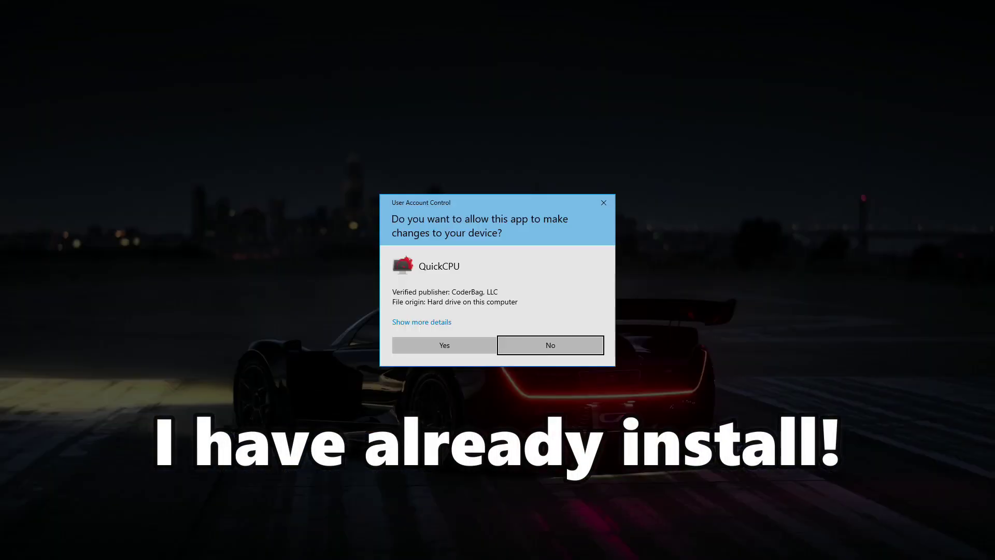
pyautogui.click(457, 343)
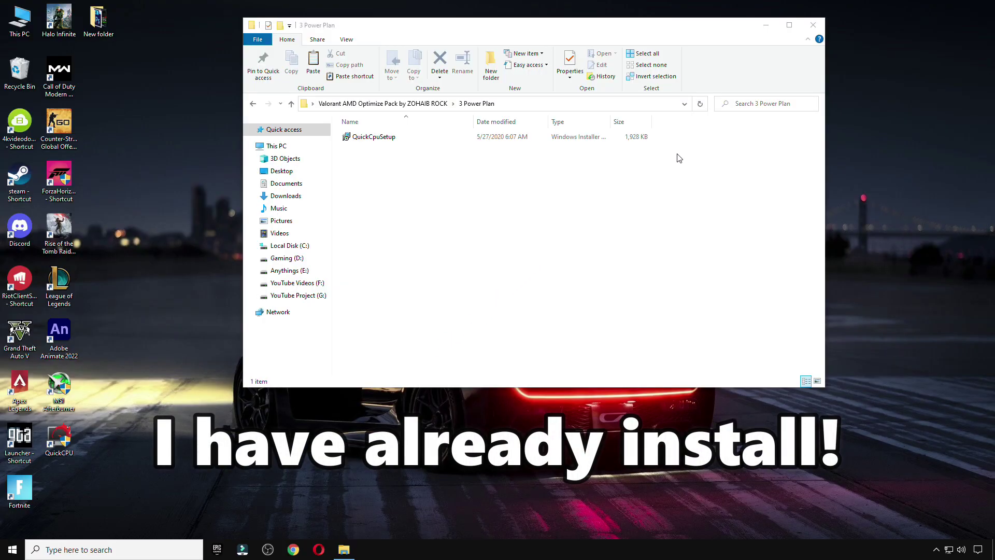
pyautogui.click(813, 25)
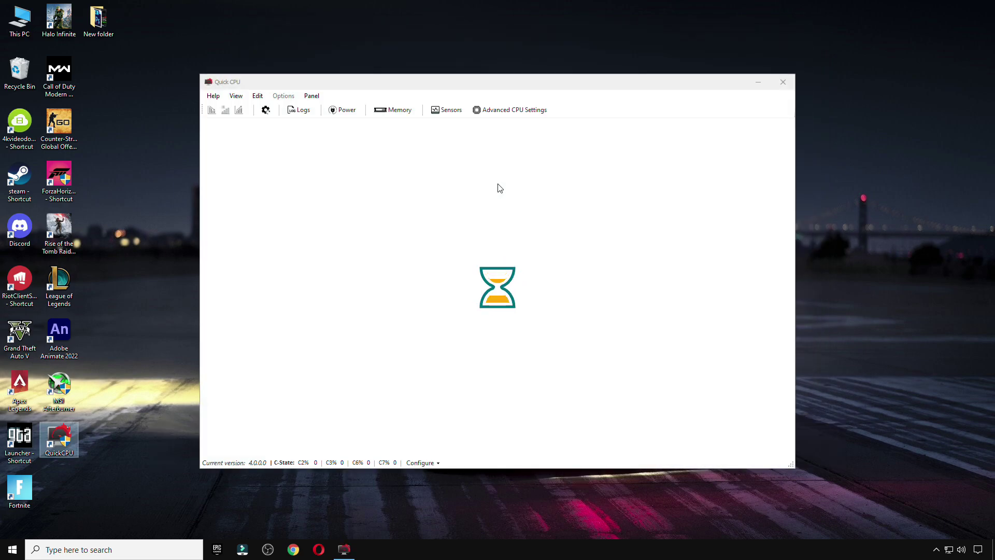
# Dismiss Quick CPU's update notice, then apply the High performance power plan with turbo boost at 100%
pyautogui.click(528, 16)
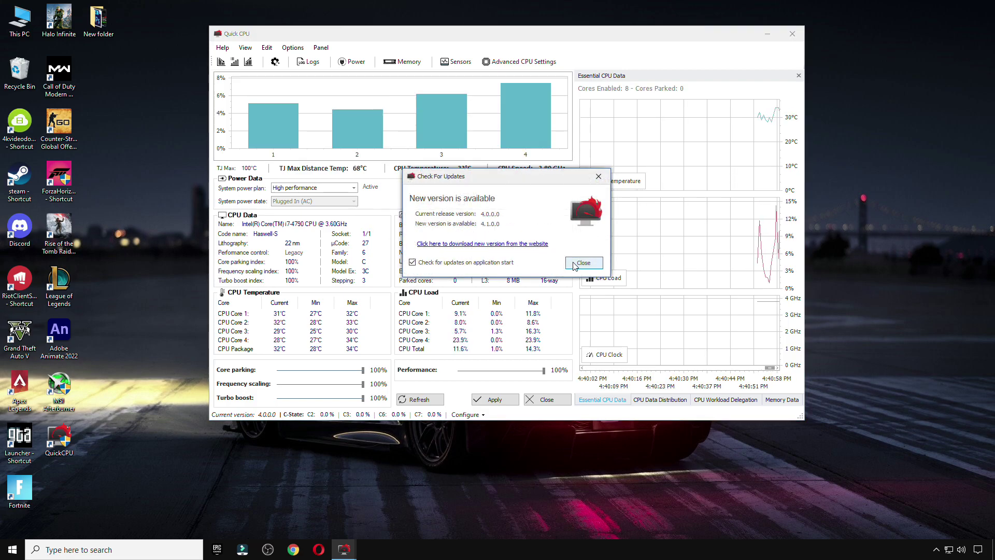
pyautogui.click(575, 265)
pyautogui.click(332, 189)
pyautogui.click(319, 212)
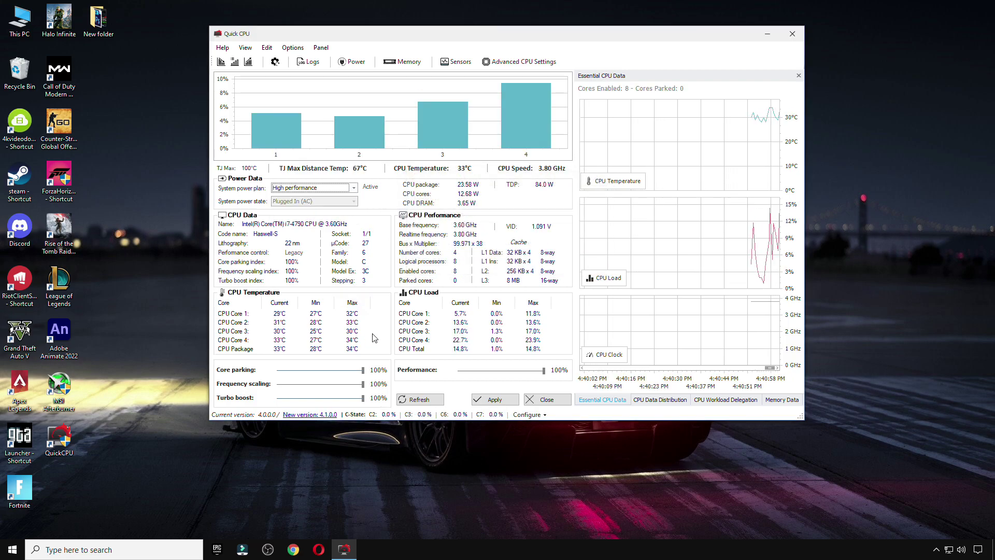
pyautogui.moveTo(363, 398); pyautogui.dragTo(399, 403)
pyautogui.click(514, 402)
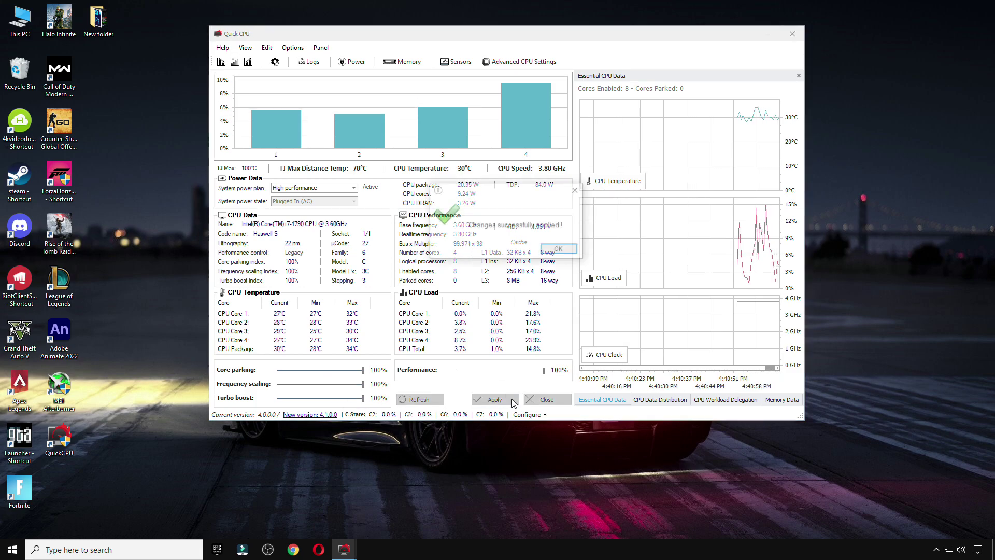
# Dismiss Quick CPU's confirmation and open the advanced power settings for the High performance plan in Windows Power Options
pyautogui.click(560, 249)
pyautogui.click(114, 544)
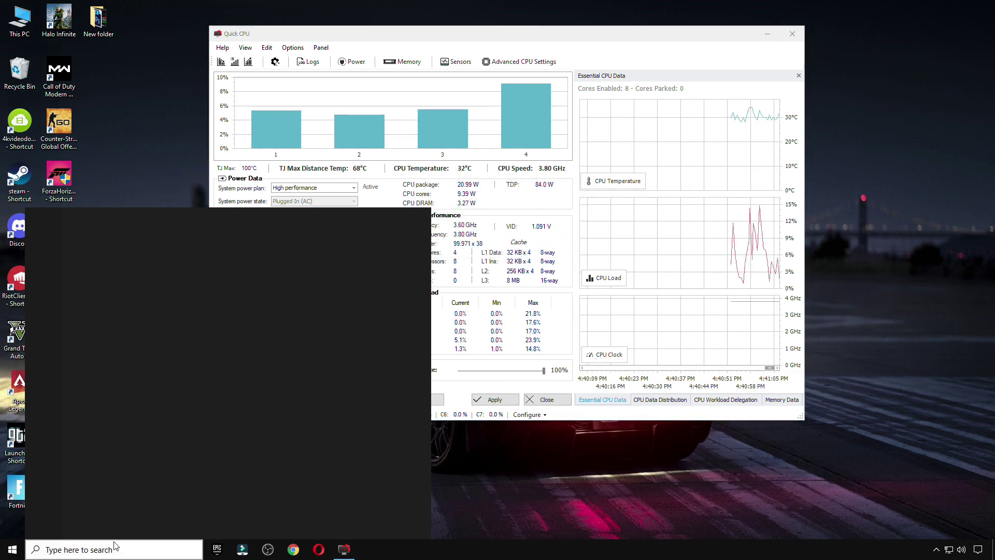
pyautogui.write('power')
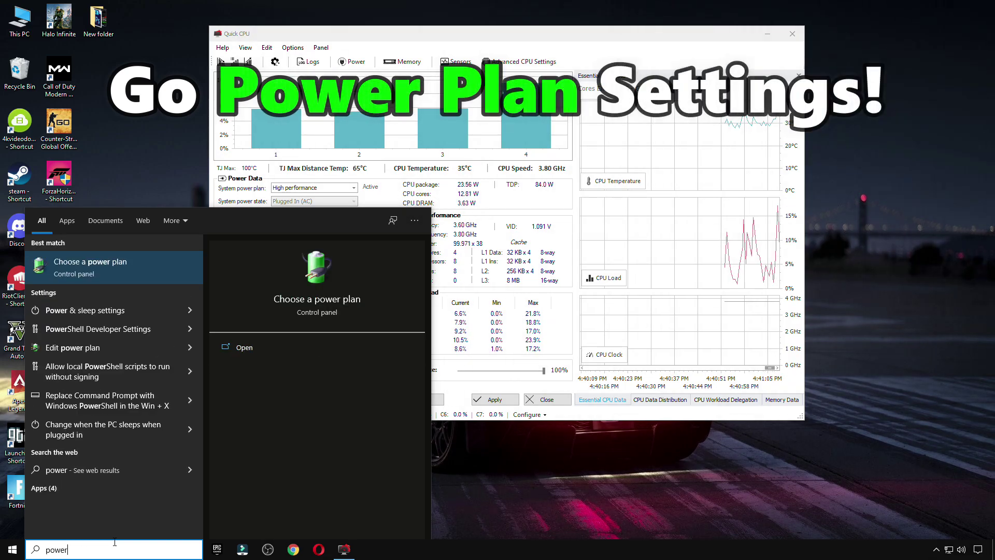
pyautogui.click(86, 269)
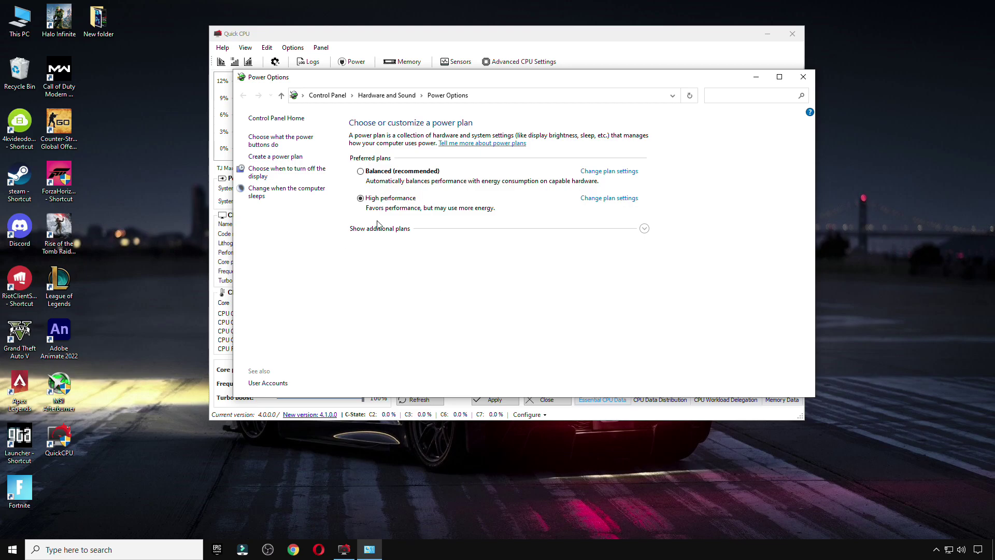
pyautogui.click(644, 228)
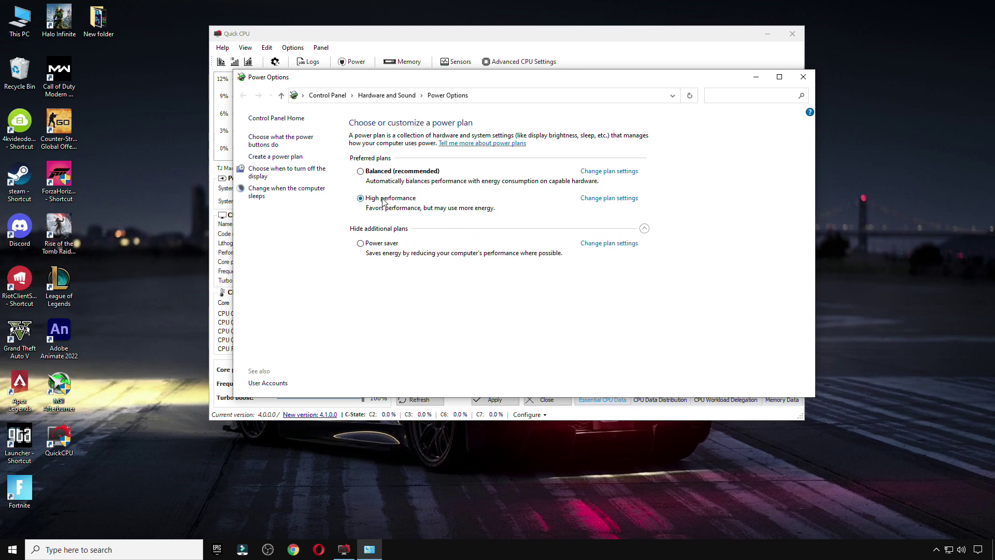
pyautogui.click(613, 199)
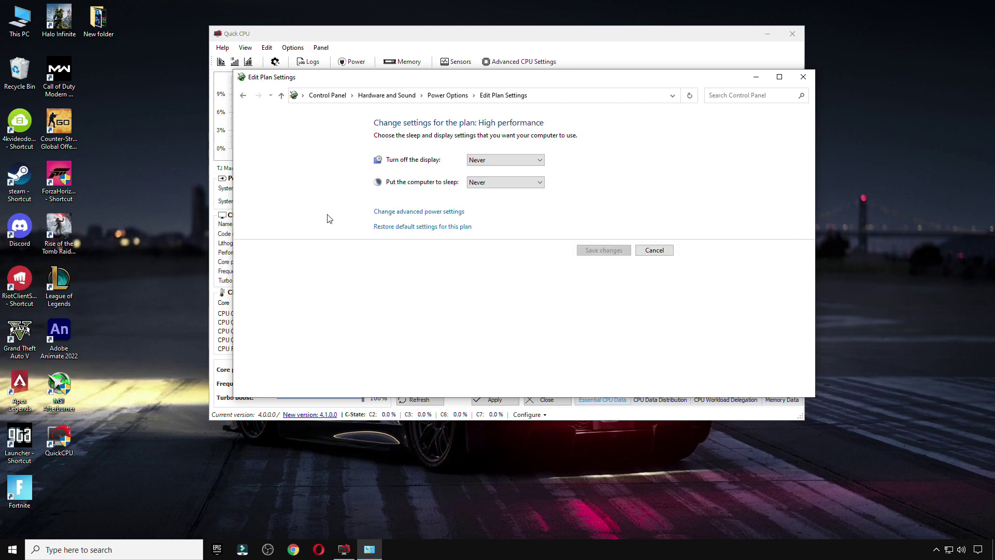
pyautogui.click(412, 211)
pyautogui.moveTo(232, 136); pyautogui.dragTo(167, 101)
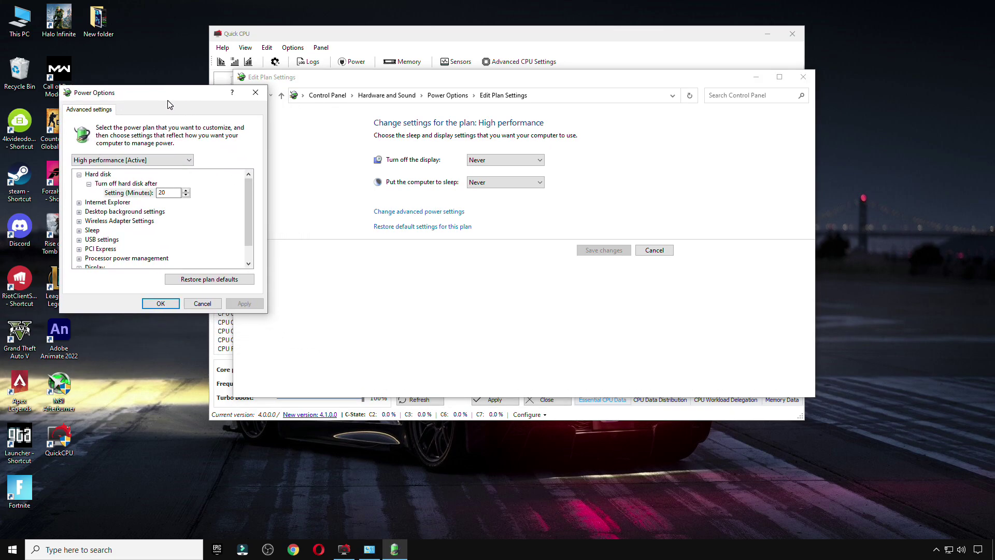
# Review the hard disk turn-off time, set the wireless adapter's Power Saving Mode to Maximum Performance, and confirm the advanced power settings
pyautogui.click(79, 174)
pyautogui.click(79, 174)
pyautogui.click(89, 183)
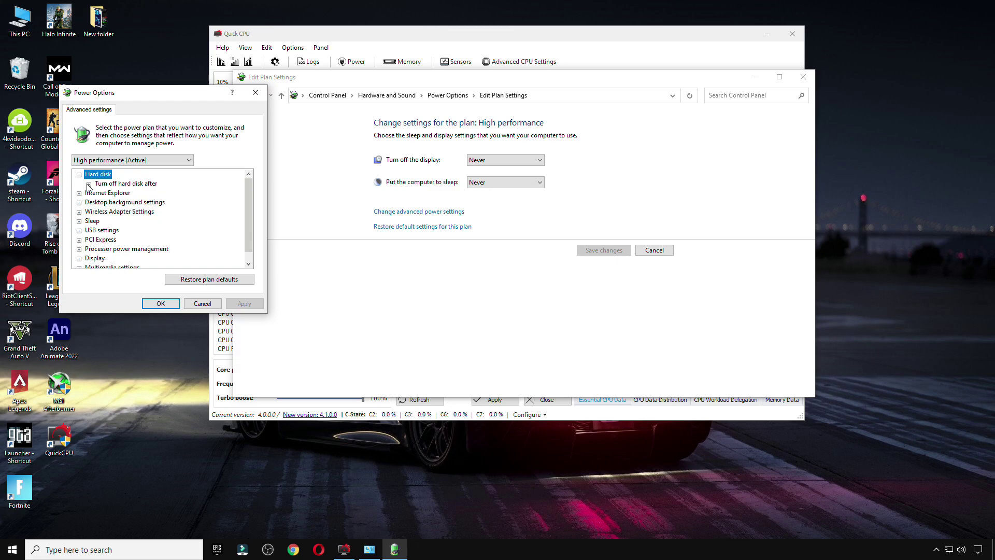
pyautogui.click(89, 184)
pyautogui.click(140, 193)
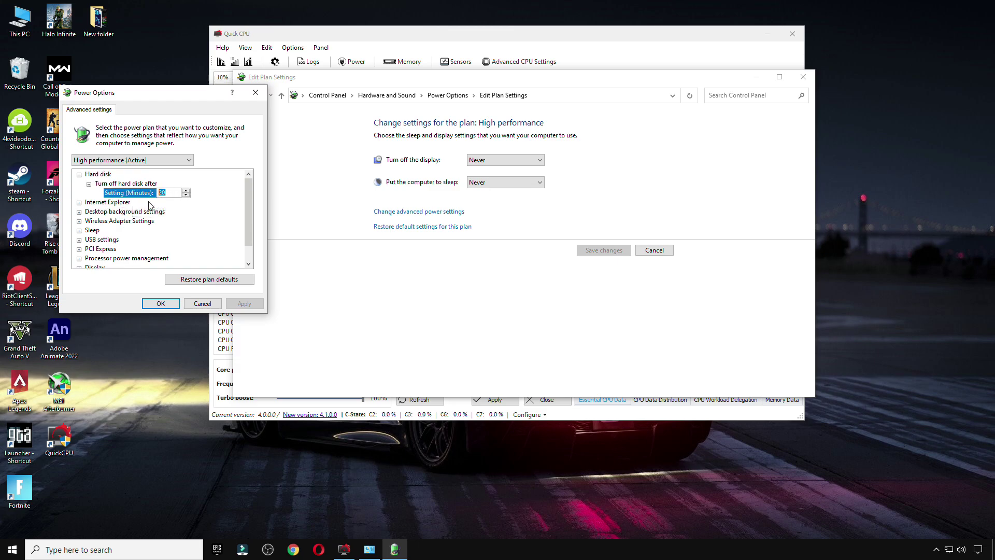
pyautogui.click(129, 221)
pyautogui.doubleClick(129, 221)
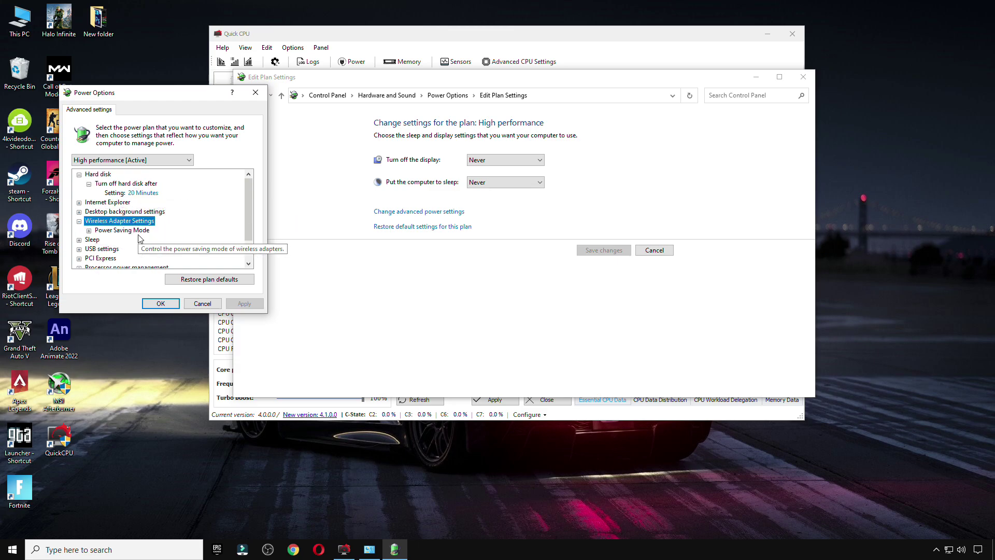
pyautogui.click(118, 230)
pyautogui.doubleClick(118, 231)
pyautogui.click(161, 240)
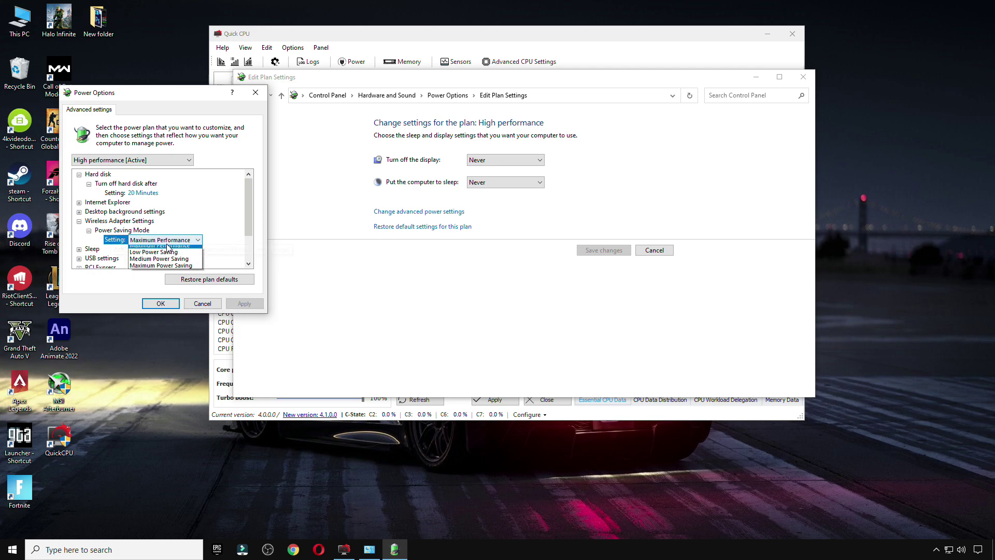
pyautogui.click(160, 249)
pyautogui.click(244, 303)
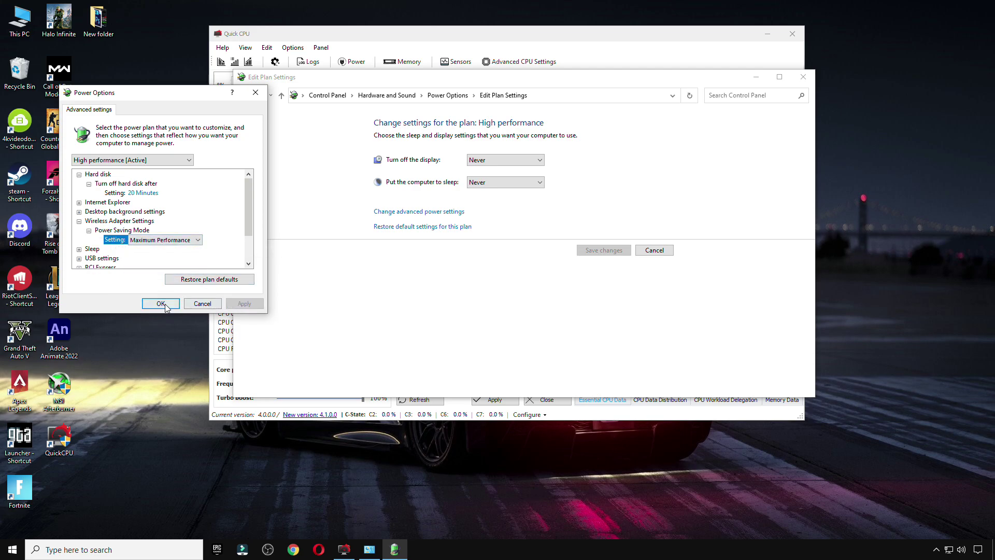
pyautogui.click(161, 303)
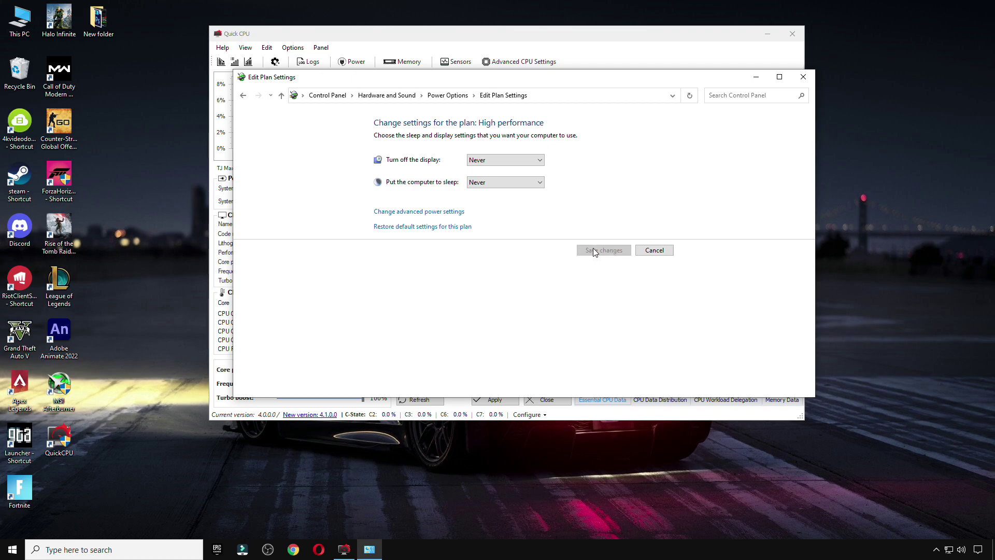
# Leave the plan settings and close both the Power Options window and Quick CPU
pyautogui.click(646, 252)
pyautogui.click(802, 77)
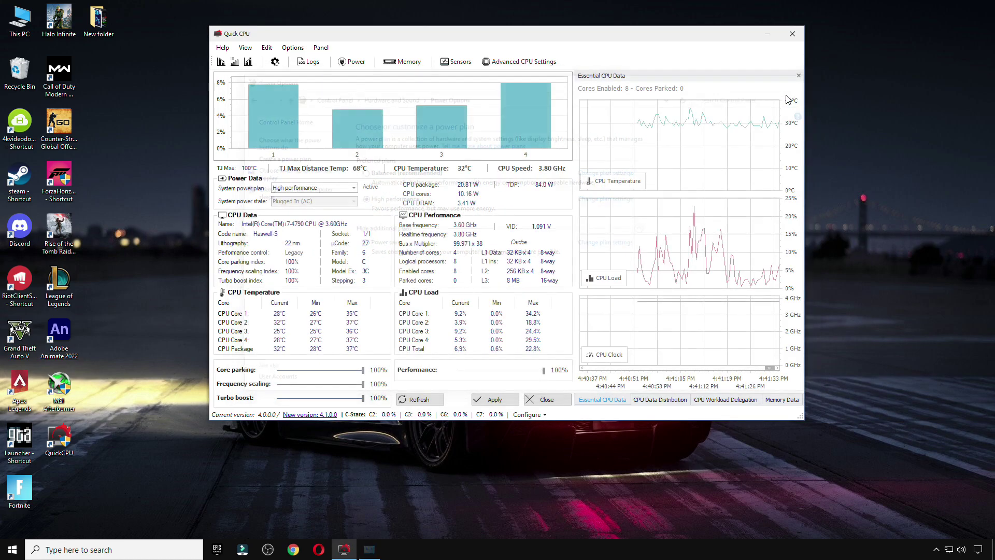
pyautogui.click(547, 399)
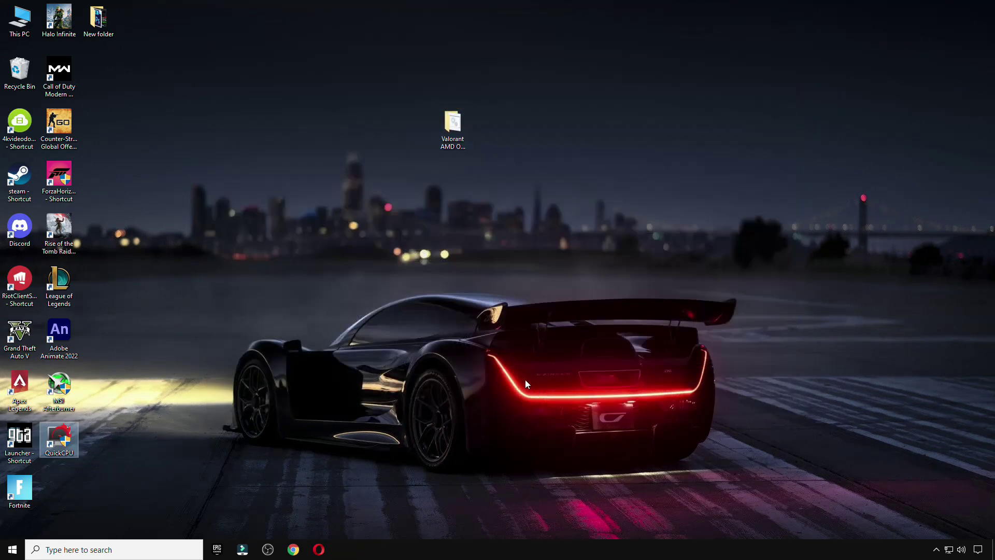
# Run 3 Delete Windows Update Cache from the 4 Cleanup folder of the Valorant AMD pack on the desktop
pyautogui.doubleClick(449, 135)
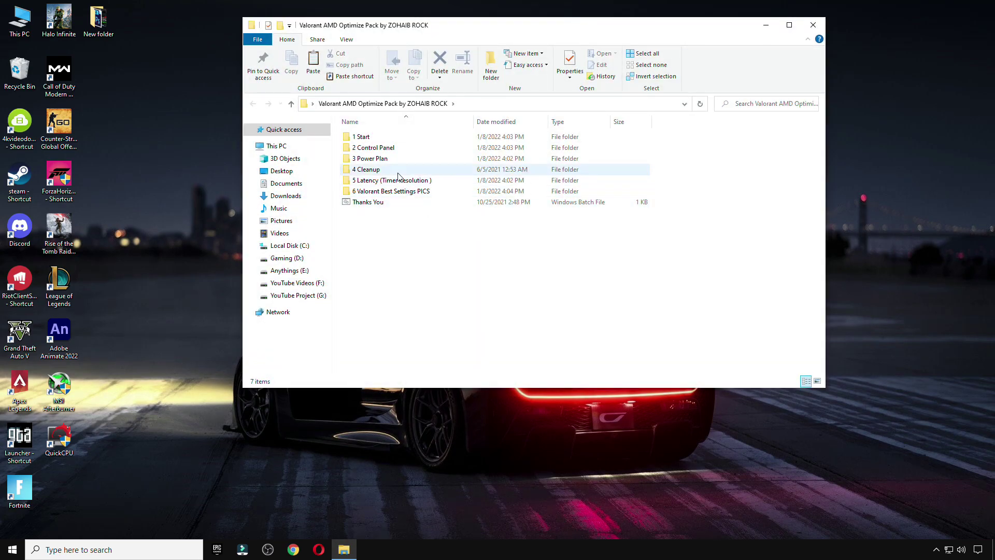
pyautogui.doubleClick(369, 170)
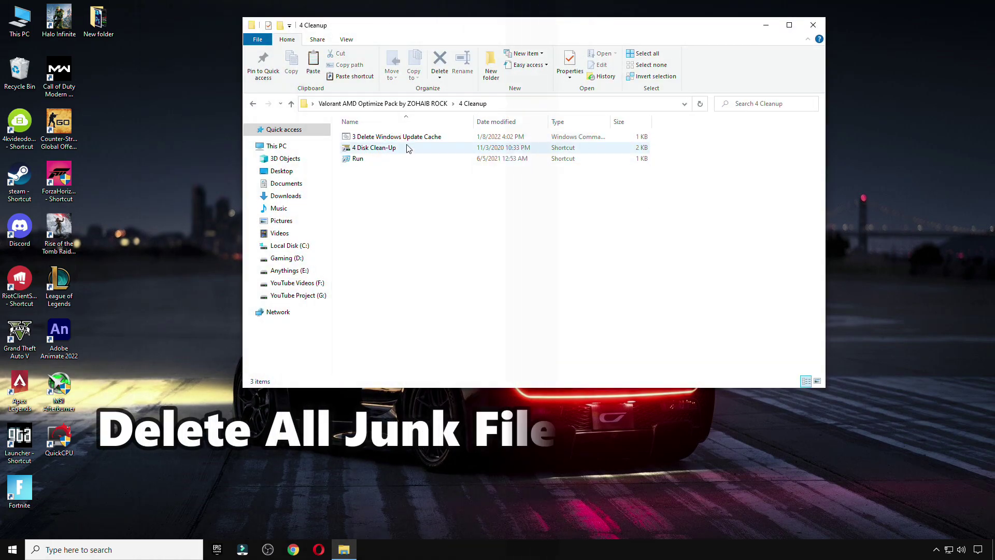
pyautogui.click(391, 138)
pyautogui.doubleClick(392, 138)
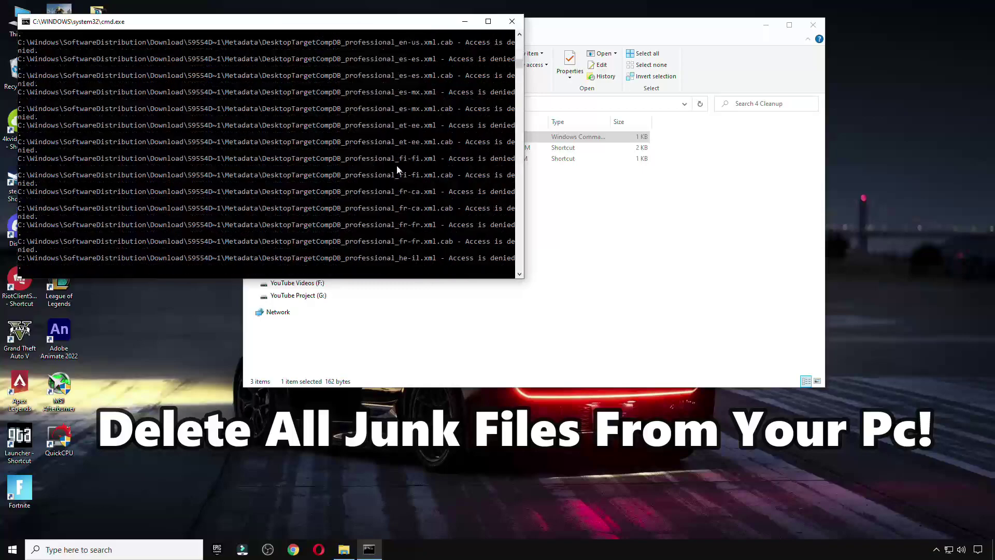
pyautogui.press('Return')
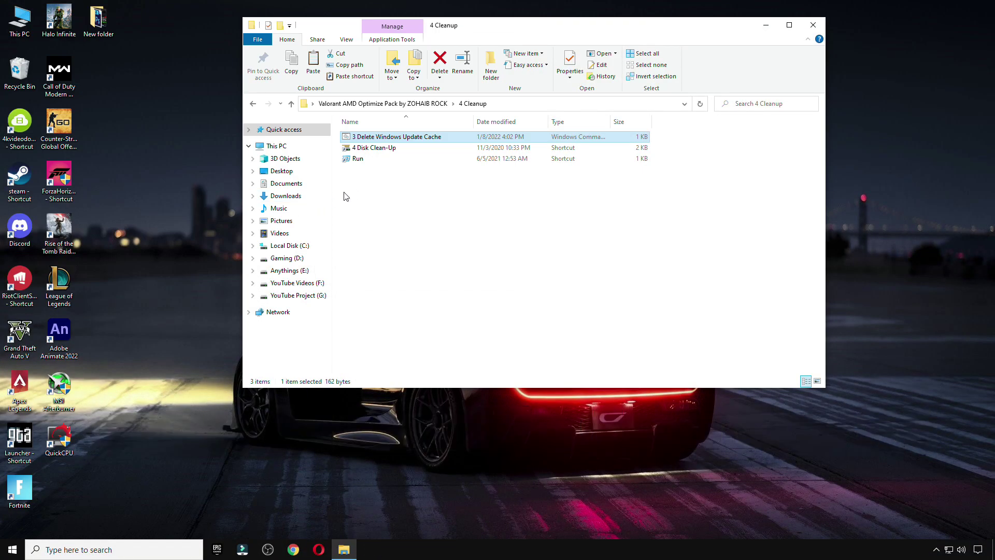
# Use the Run shortcut in the 4 Cleanup folder to open the %temp% folder
pyautogui.doubleClick(361, 159)
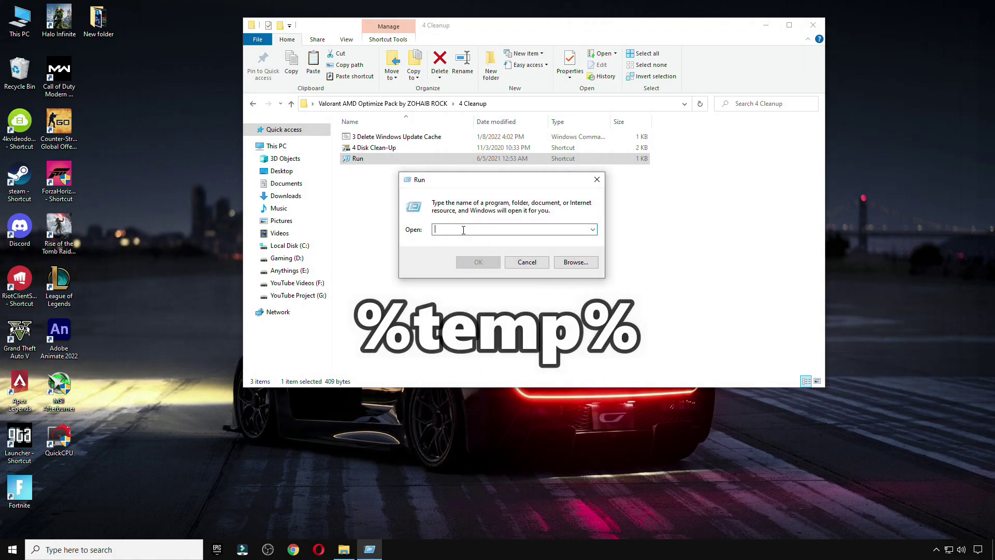
pyautogui.write('%temp%')
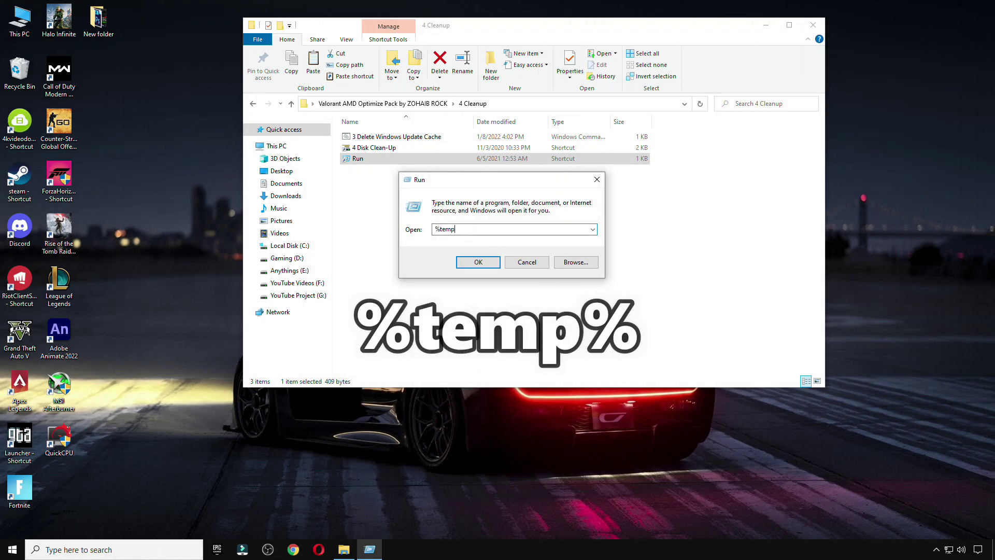
pyautogui.click(473, 261)
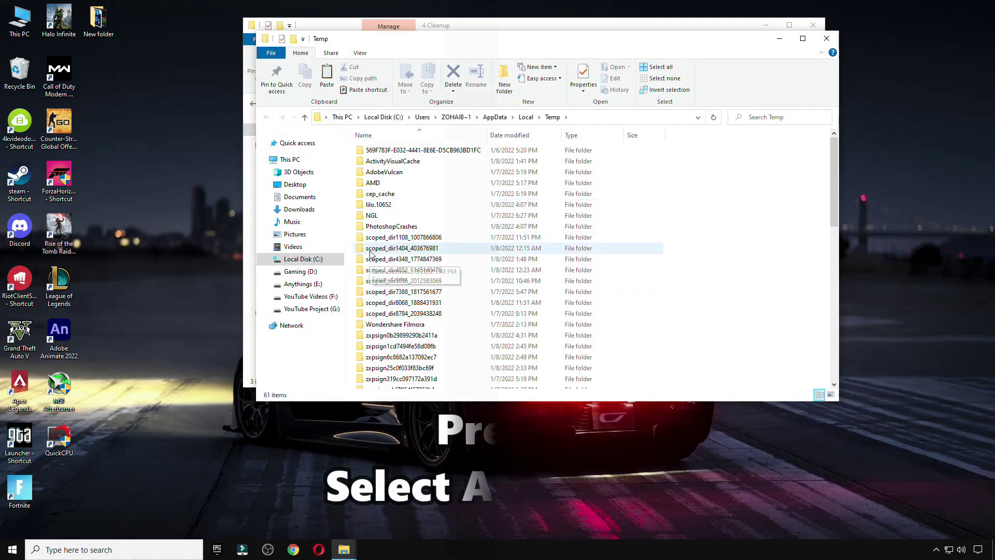
# Delete everything in the Temp folder, skipping all items in use, and close its window
pyautogui.hotkey('ctrl', 'a')
pyautogui.rightClick(377, 253)
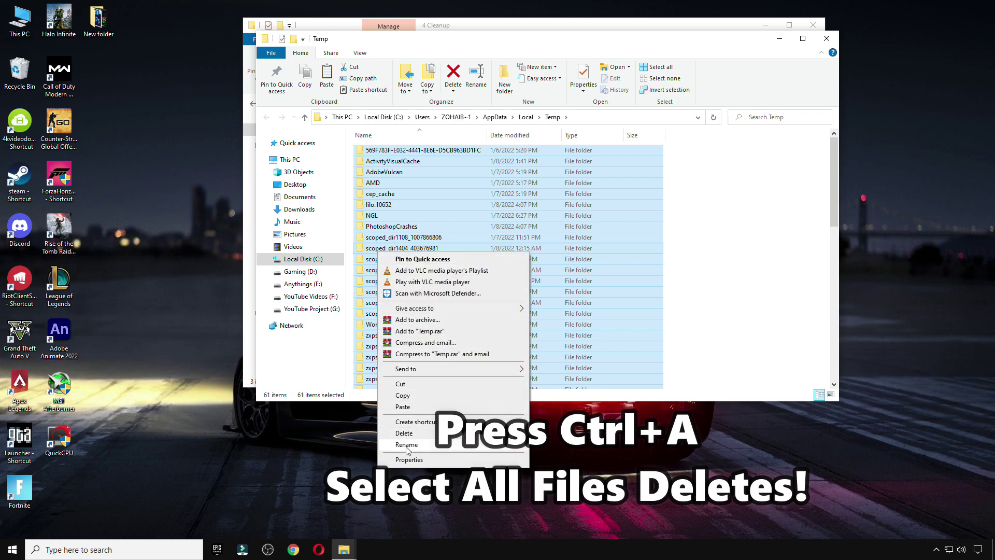
pyautogui.click(420, 435)
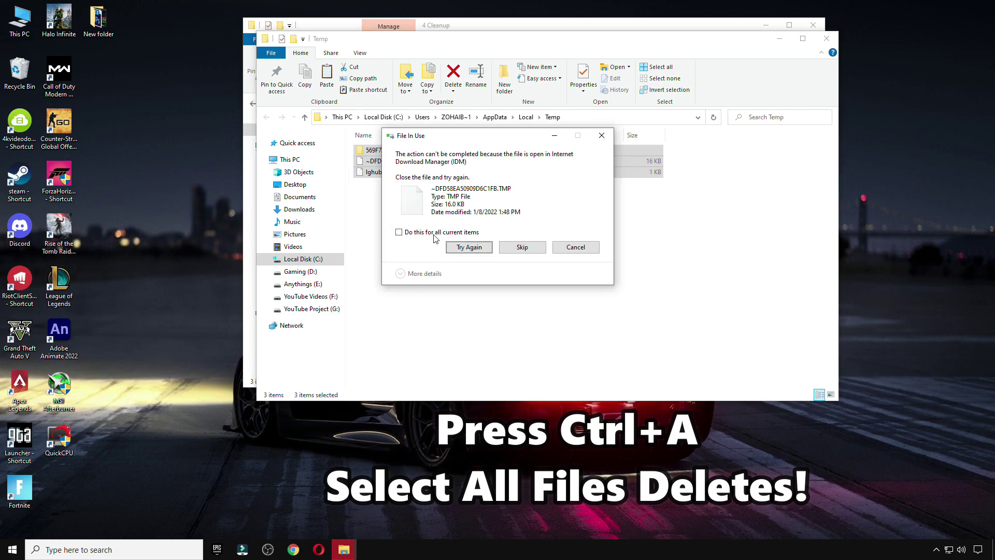
pyautogui.click(399, 232)
pyautogui.click(522, 247)
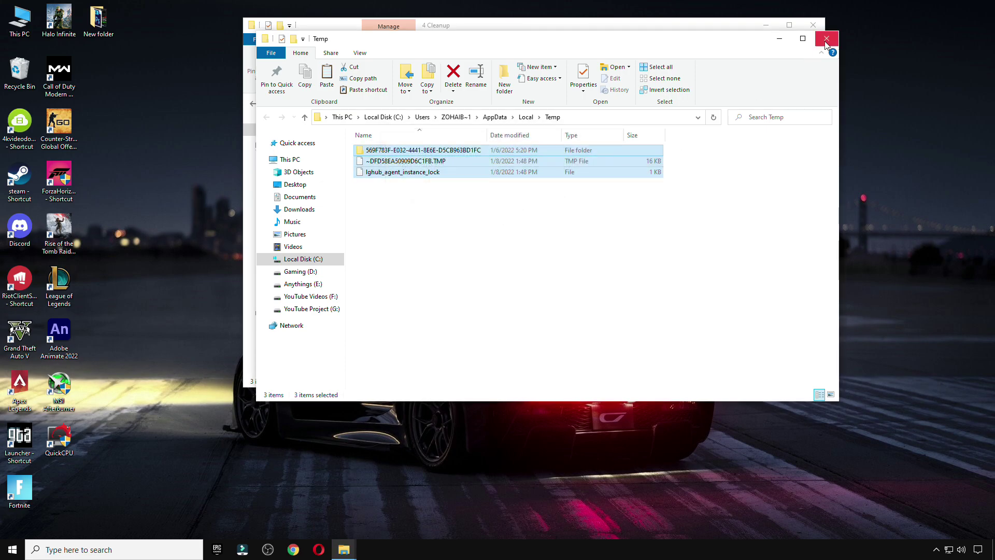
pyautogui.click(825, 41)
# Use the Run shortcut again to open the prefetch folder, granting access to it
pyautogui.doubleClick(418, 160)
pyautogui.moveTo(143, 441); pyautogui.dragTo(556, 207)
pyautogui.click(484, 248)
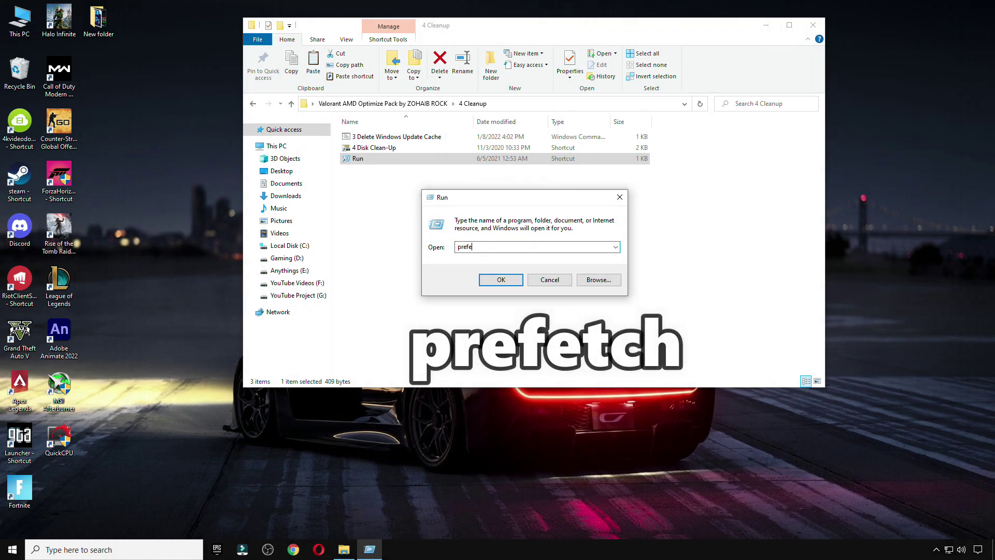
pyautogui.click(497, 275)
pyautogui.click(501, 291)
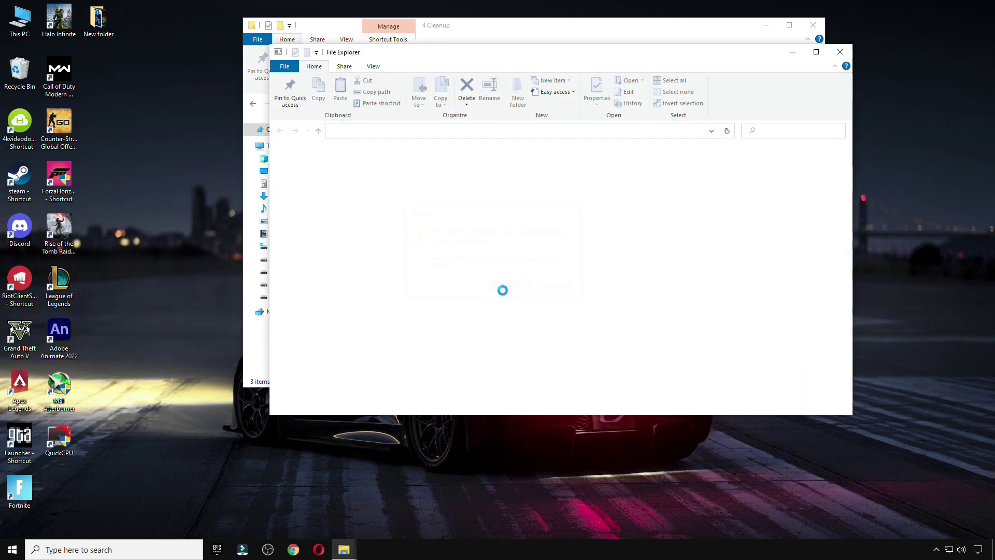
# Delete all files in the Prefetch folder, skipping every item in use, and close its window
pyautogui.click(396, 228)
pyautogui.hotkey('ctrl', 'a')
pyautogui.rightClick(396, 231)
pyautogui.click(424, 361)
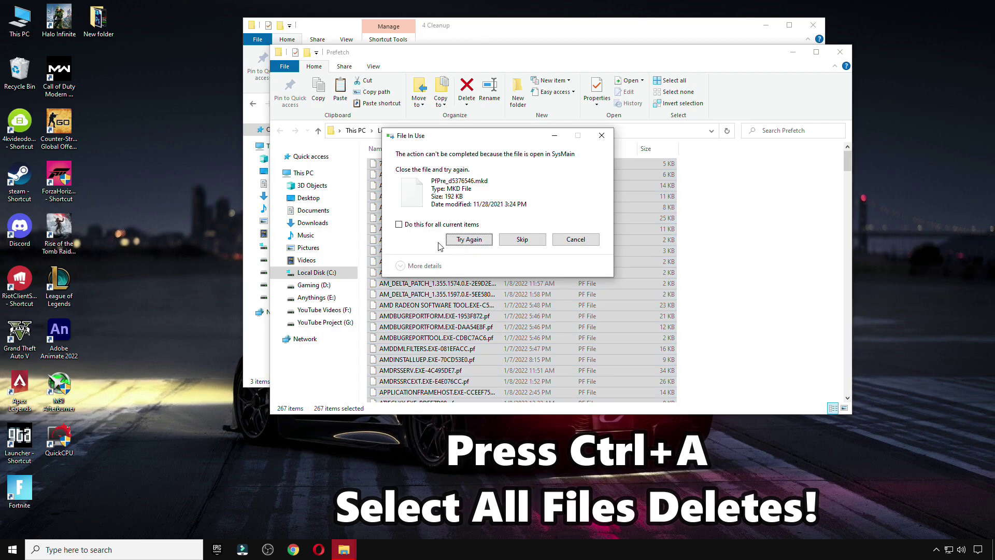
pyautogui.click(428, 224)
pyautogui.click(515, 242)
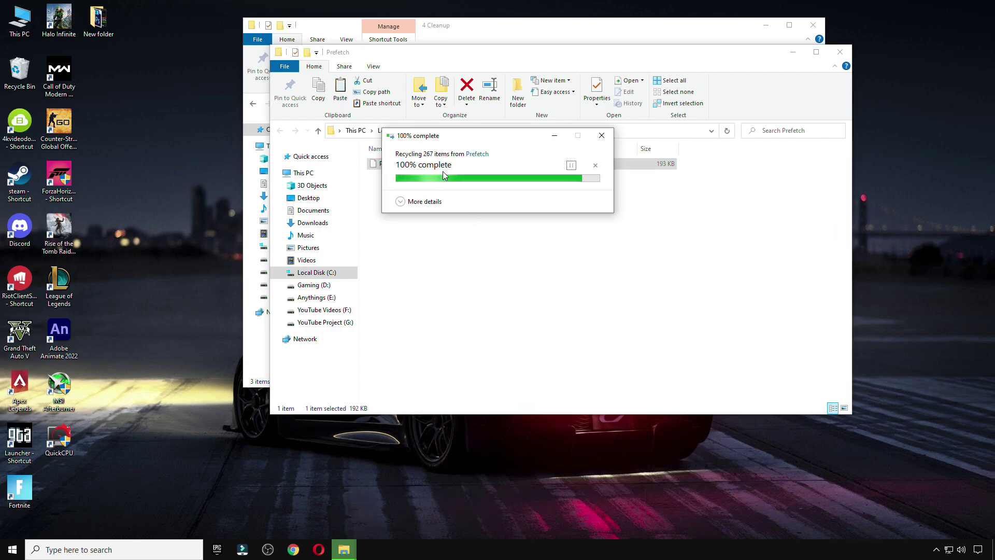
pyautogui.click(839, 53)
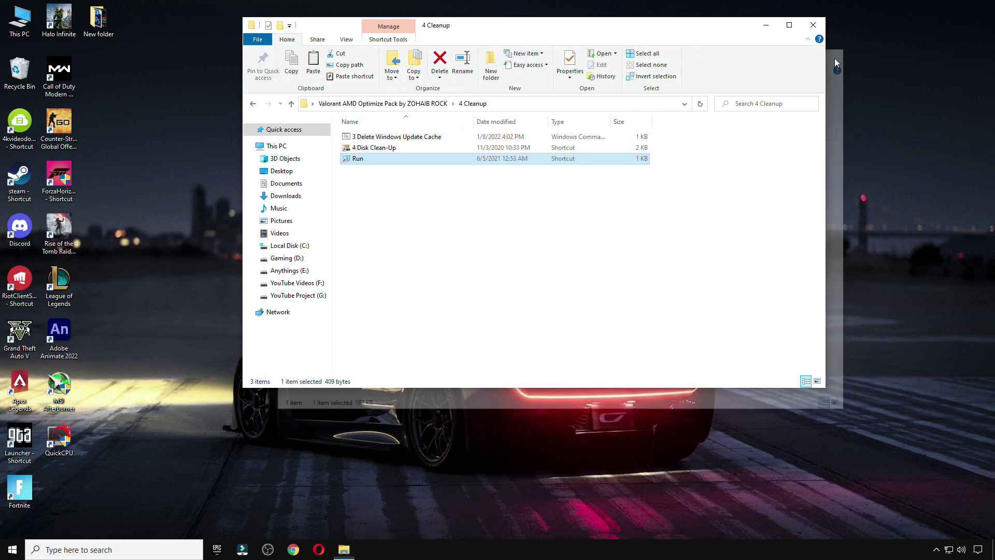
# Start the 4 Disk Clean-Up shortcut for drive C: and close the 4 Cleanup folder window
pyautogui.click(382, 149)
pyautogui.doubleClick(382, 150)
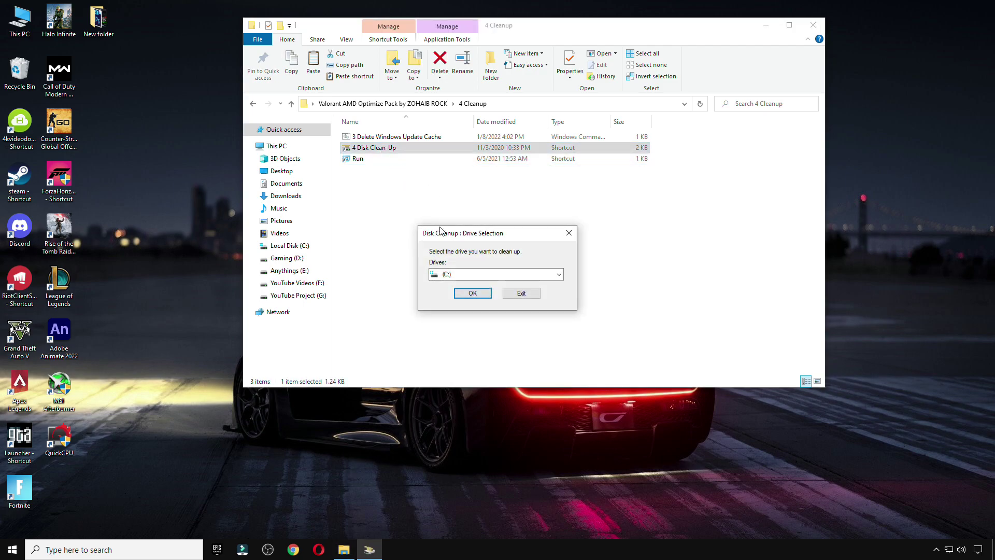
pyautogui.click(813, 25)
pyautogui.click(481, 290)
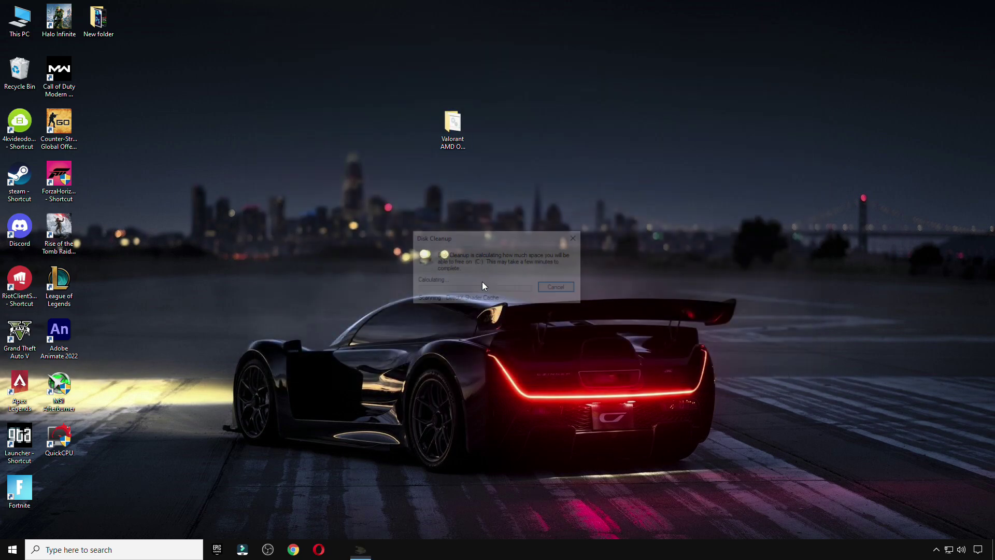
pyautogui.moveTo(178, 35); pyautogui.dragTo(380, 52)
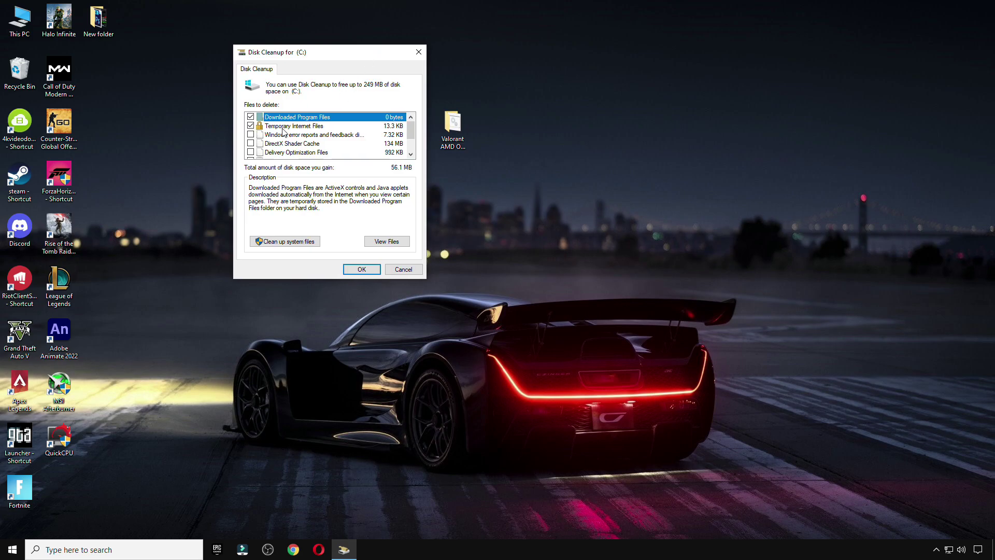
# Include Windows error reports, DirectX Shader Cache and Delivery Optimization Files in the cleanup, and permanently delete the selected files
pyautogui.click(254, 134)
pyautogui.scroll(-1, 249, 156)
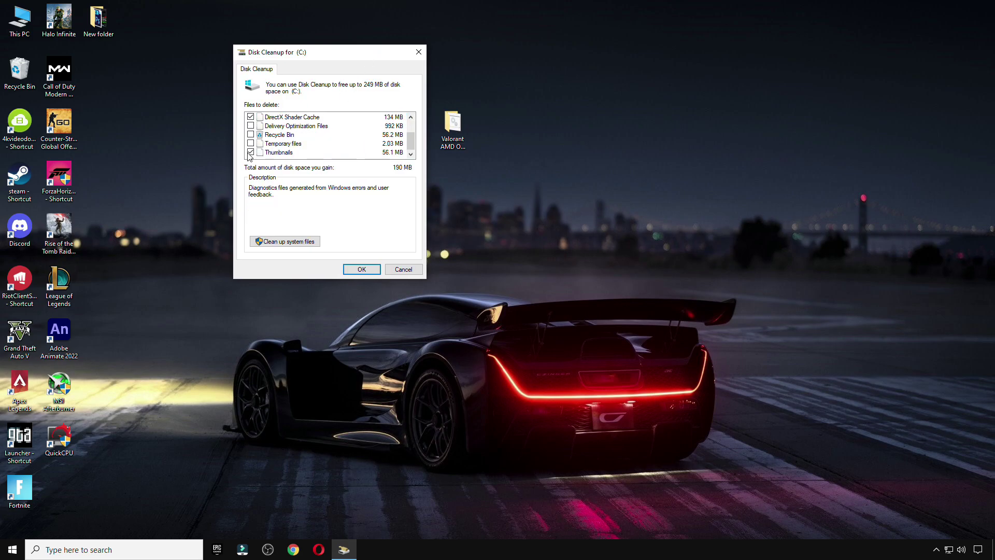
pyautogui.click(251, 126)
pyautogui.scroll(1, 253, 131)
pyautogui.scroll(-1, 255, 133)
pyautogui.click(369, 270)
pyautogui.click(516, 281)
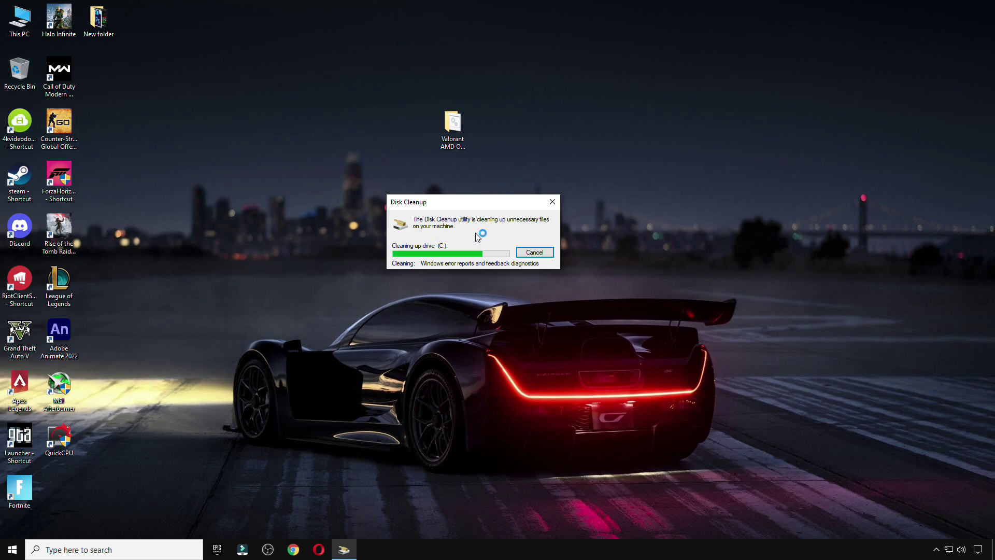
# Launch Timer Resolution from the optimization pack's 5 Latency (Timer Resolution) folder and close the folder window
pyautogui.doubleClick(452, 127)
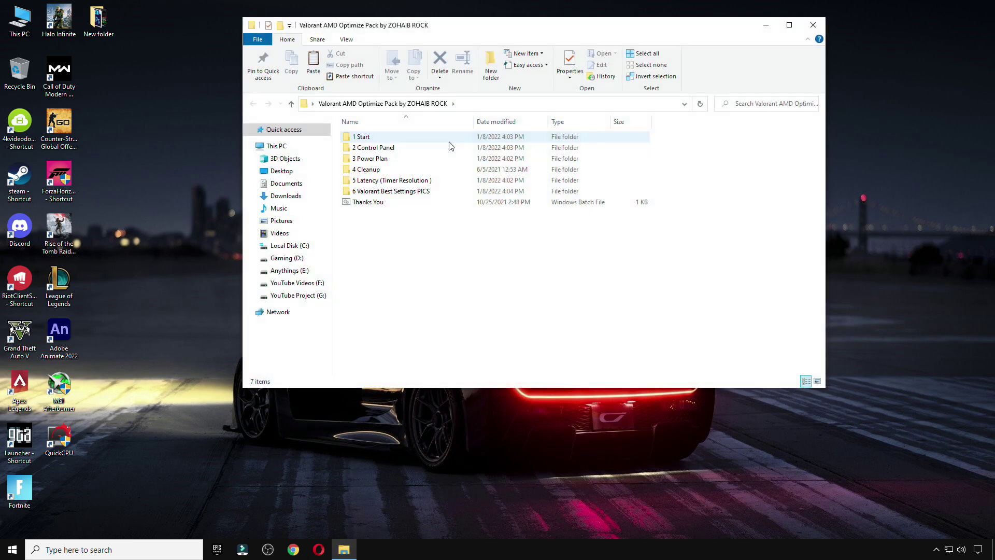
pyautogui.doubleClick(391, 179)
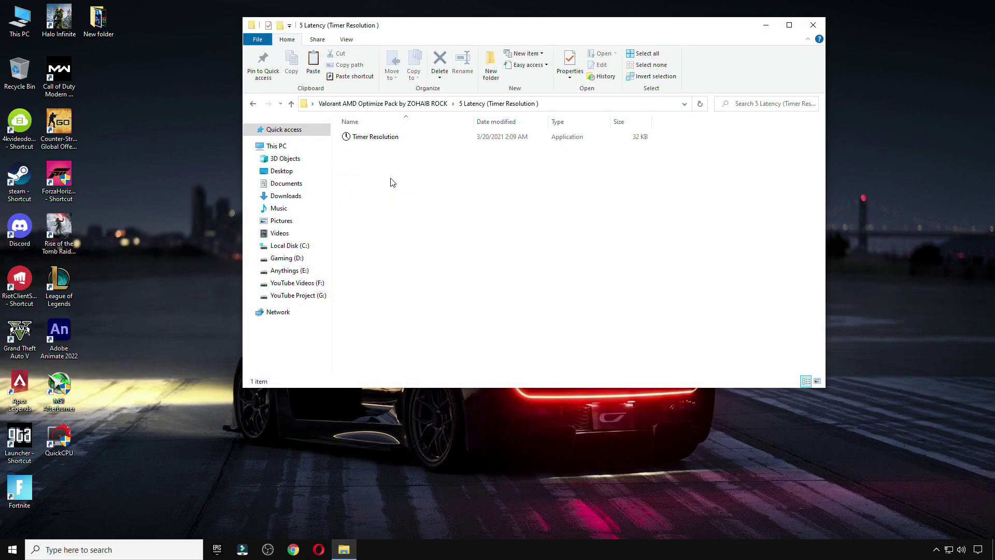
pyautogui.click(373, 140)
pyautogui.doubleClick(373, 140)
pyautogui.click(813, 25)
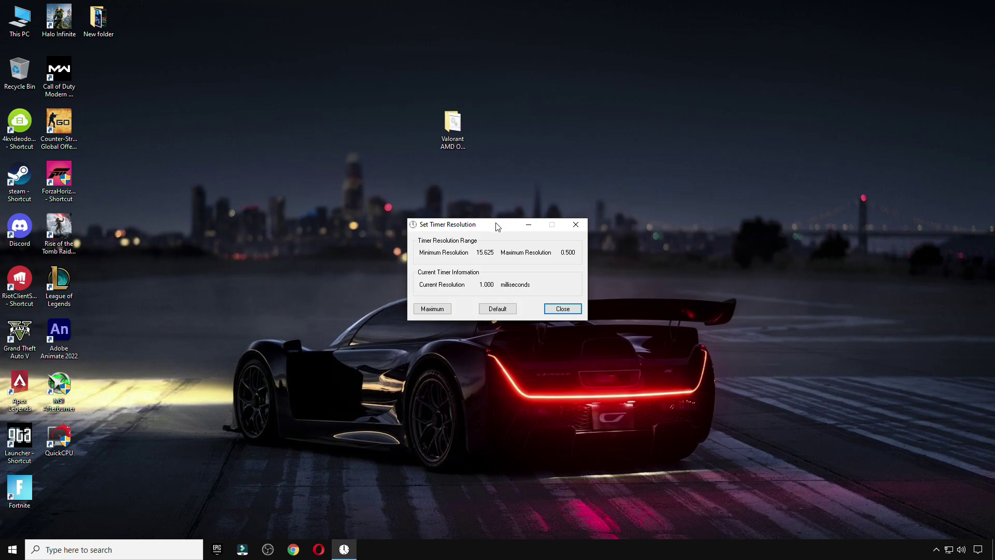
# Set the timer resolution to Maximum and leave the tool running minimized
pyautogui.moveTo(497, 223); pyautogui.dragTo(487, 174)
pyautogui.click(488, 253)
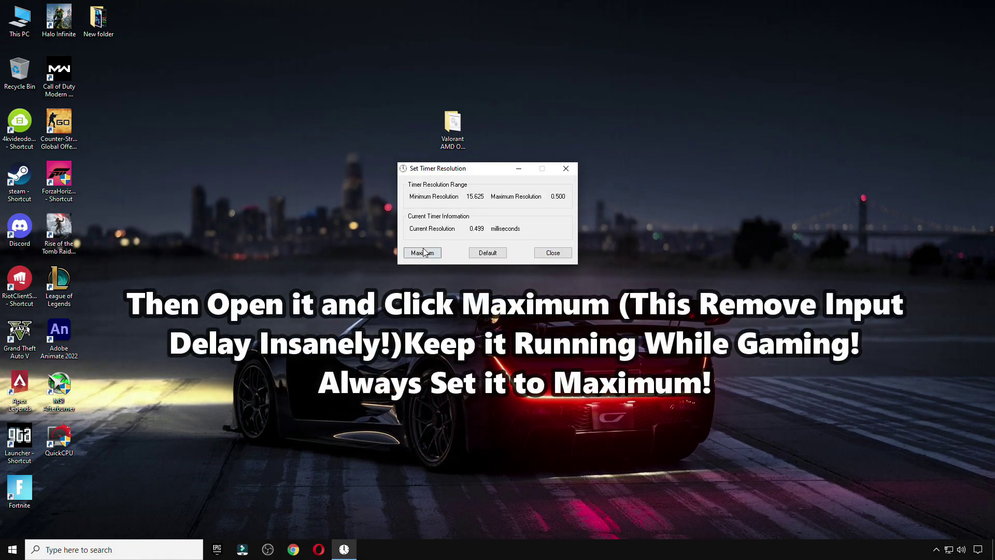
pyautogui.click(518, 169)
pyautogui.click(344, 549)
pyautogui.click(344, 549)
# View the general and graphics quality reference pictures in the pack's 6 Valorant Best Settings PICS folder
pyautogui.doubleClick(452, 130)
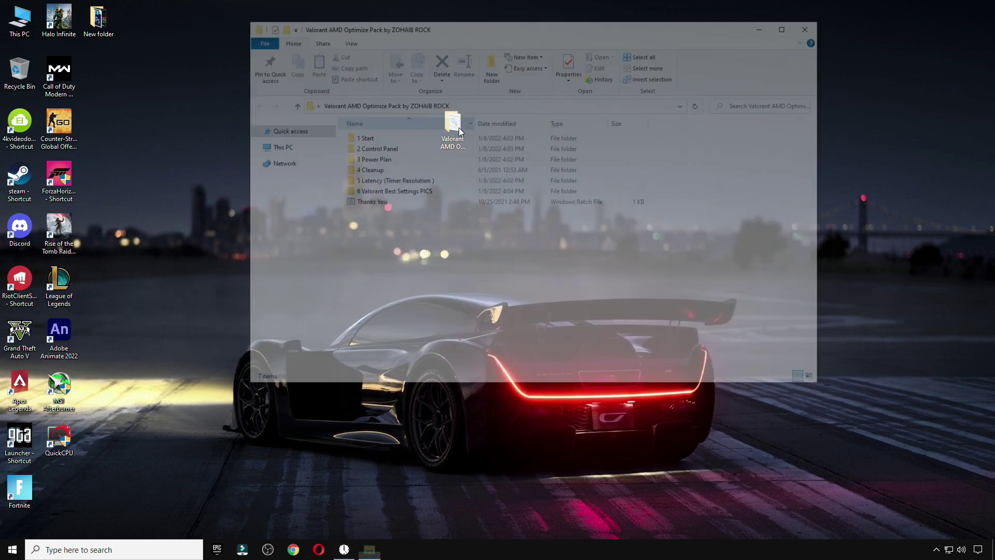
pyautogui.doubleClick(397, 190)
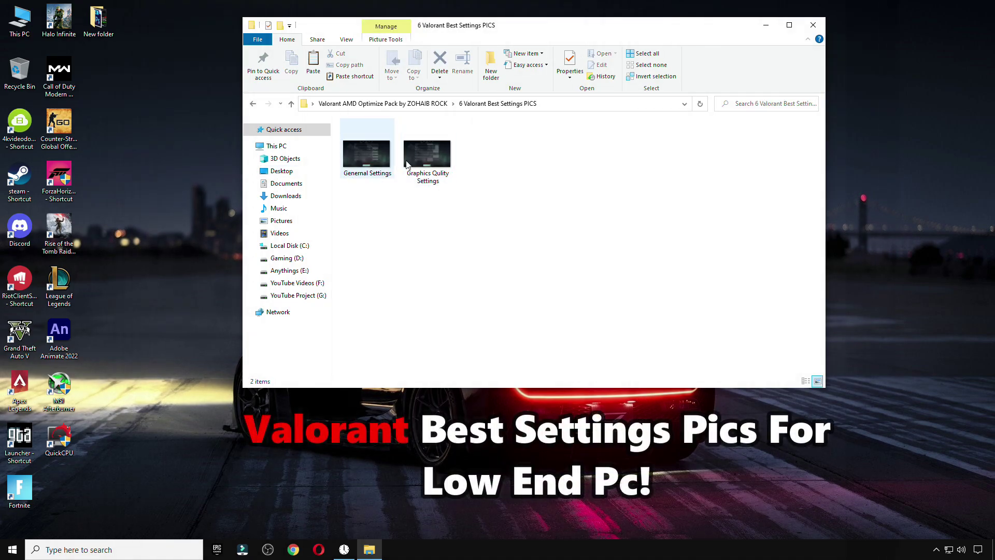
pyautogui.doubleClick(383, 157)
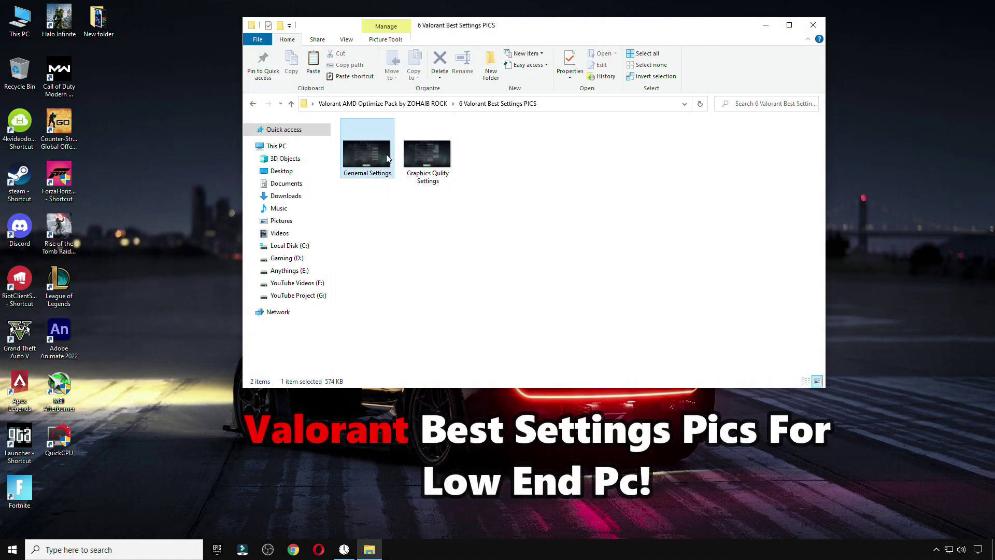
pyautogui.press('Right')
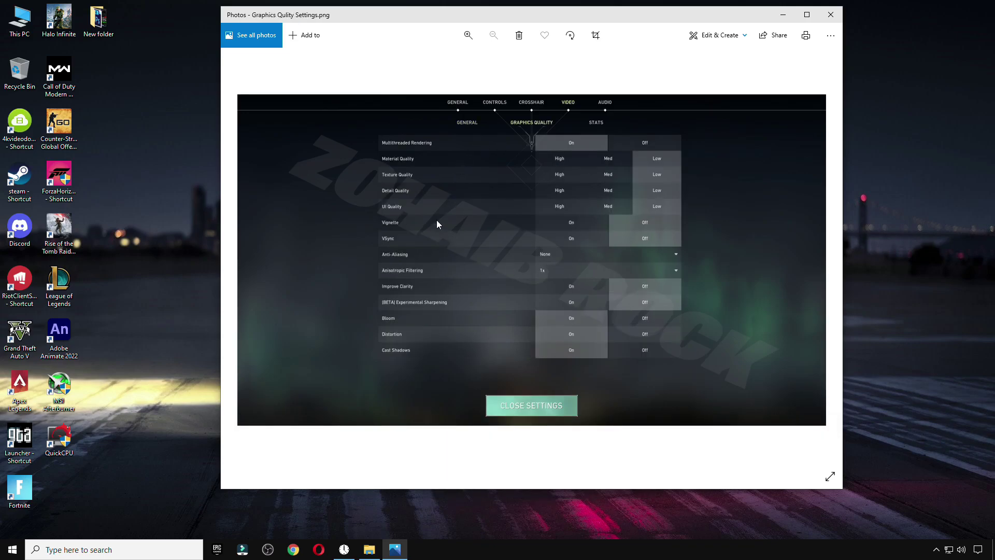
pyautogui.press('Left')
pyautogui.press('Right')
# Close the picture and folder windows and move the optimization pack folder directly below New folder on the desktop
pyautogui.click(830, 15)
pyautogui.click(811, 28)
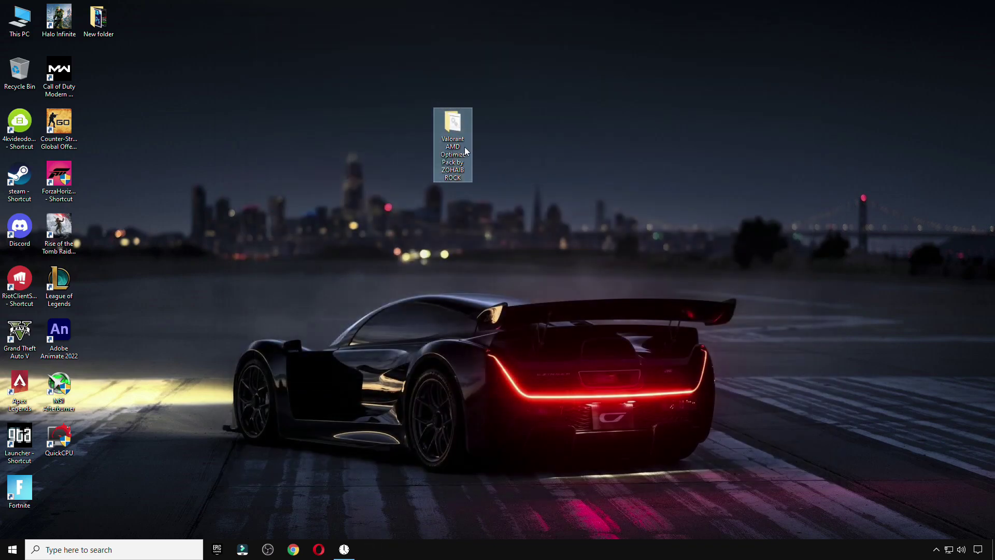
pyautogui.moveTo(96, 65); pyautogui.dragTo(97, 67)
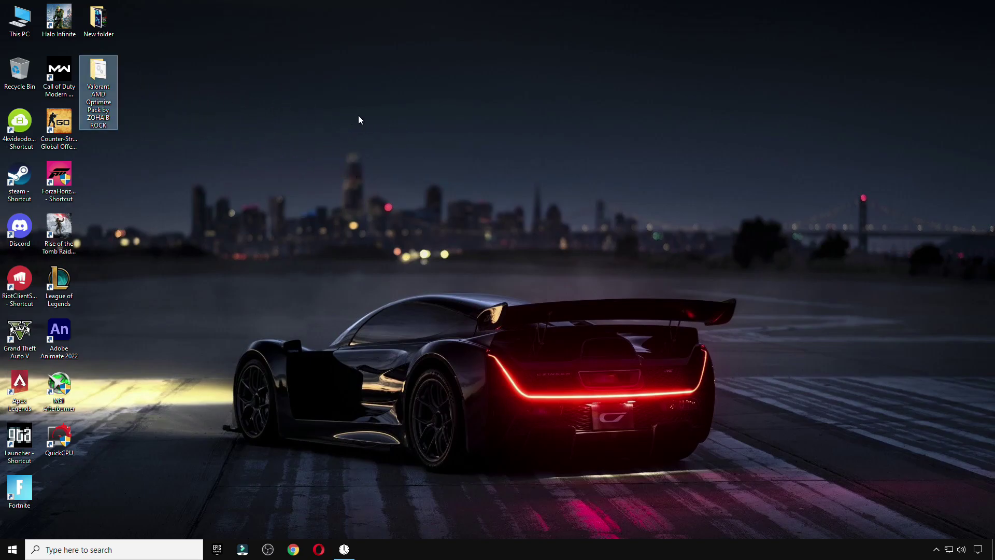
# Switch to AMD Radeon Software from the desktop and open the VALORANT game profile
pyautogui.rightClick(417, 70)
pyautogui.click(453, 76)
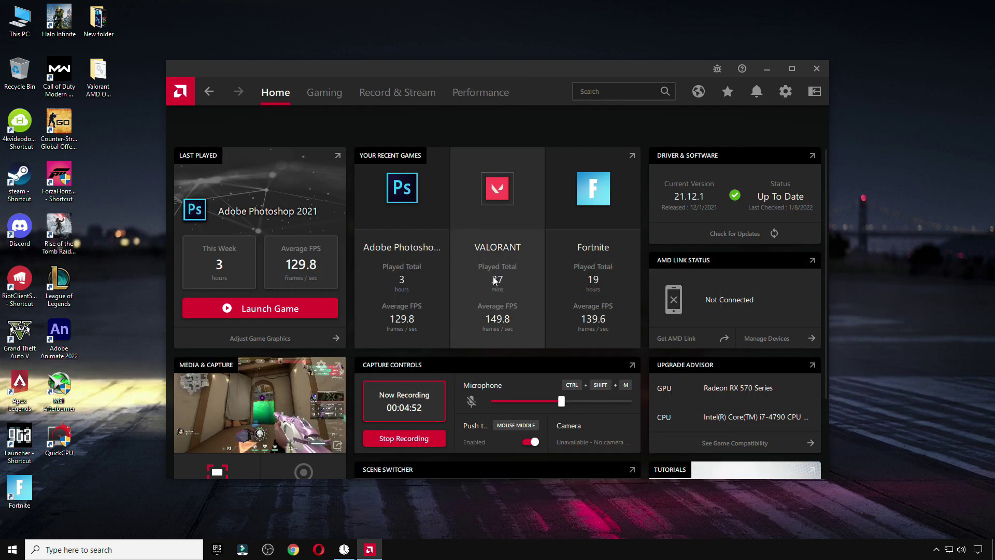
pyautogui.click(495, 280)
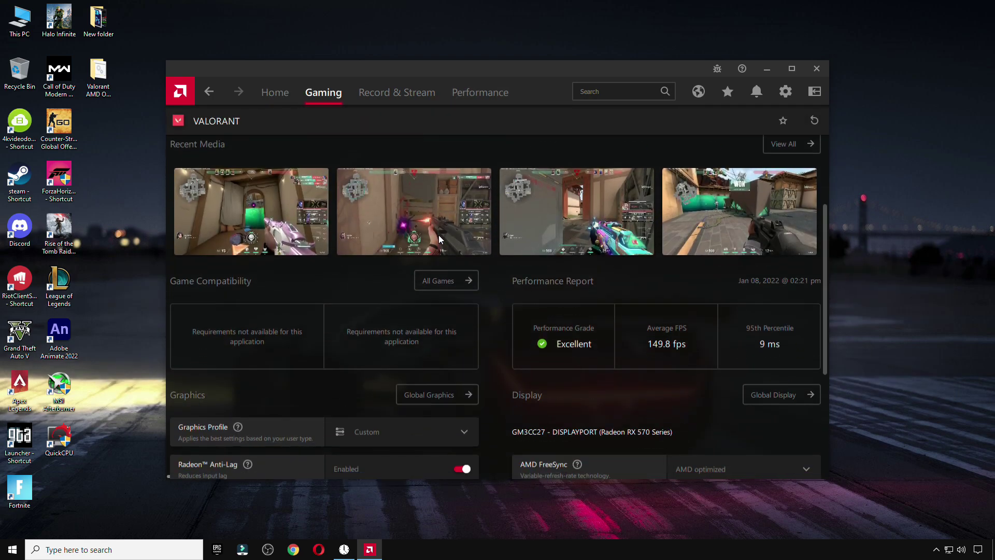
# In the VALORANT profile, set Wait for Vertical Refresh to Always off and Scaling Mode to Full panel
pyautogui.scroll(-3, 438, 234)
pyautogui.scroll(-2, 441, 237)
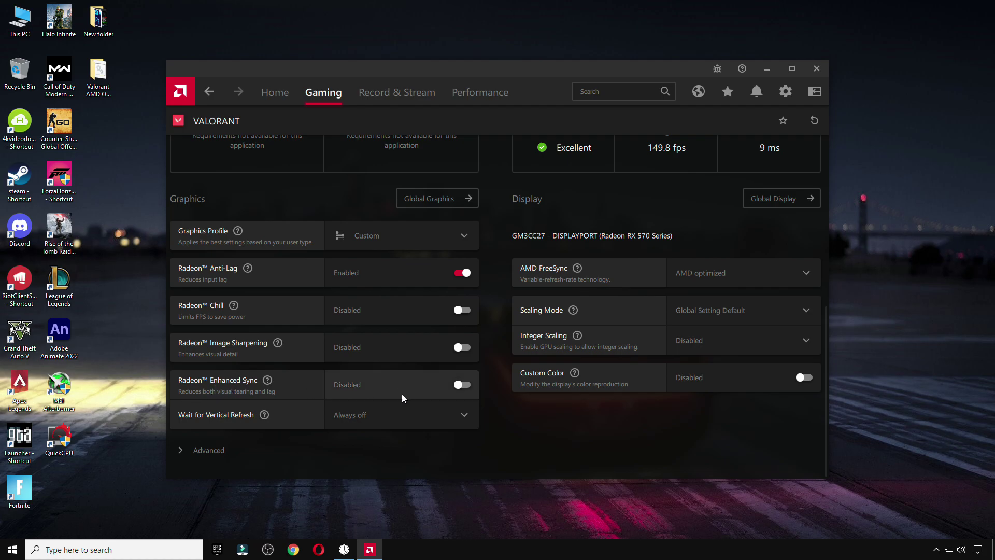
pyautogui.click(350, 414)
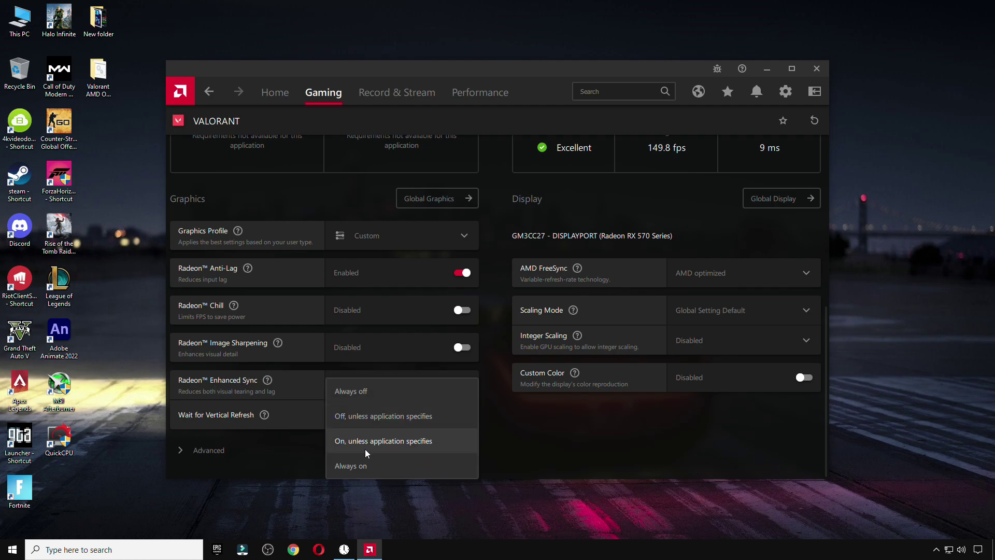
pyautogui.click(403, 394)
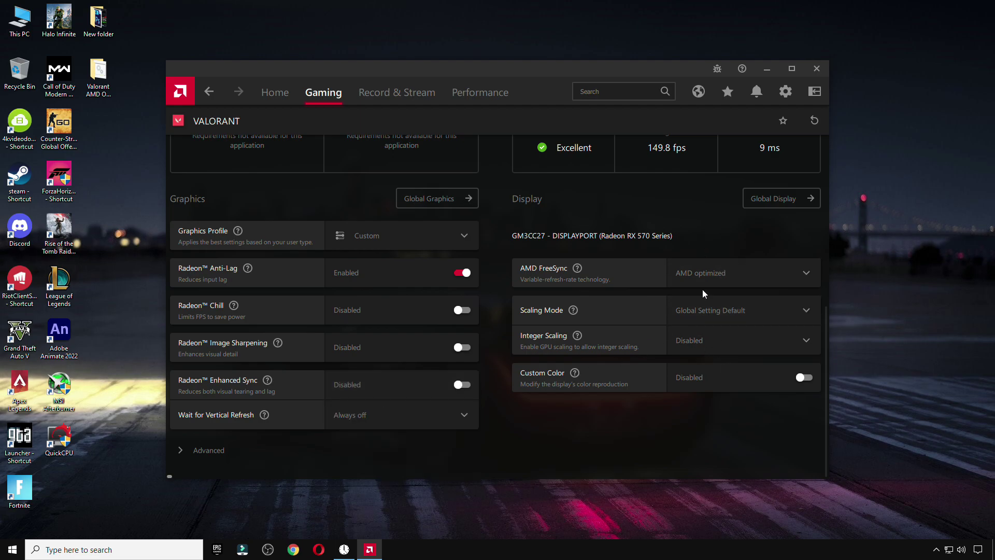
pyautogui.click(716, 314)
pyautogui.click(710, 385)
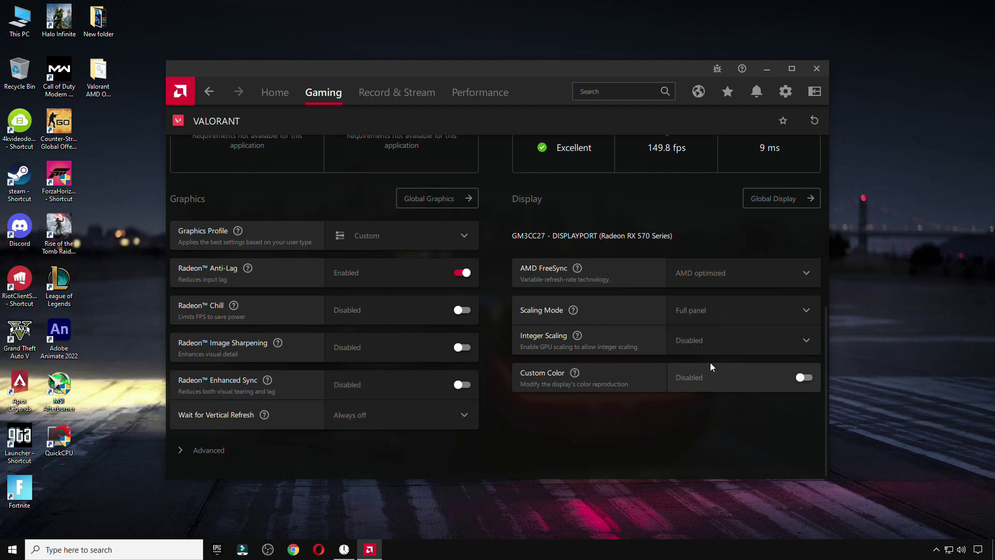
# In the profile's advanced graphics options, set Anti-Aliasing to Use application settings and Anti-Aliasing Method to Multisampling
pyautogui.click(199, 448)
pyautogui.scroll(-3, 325, 331)
pyautogui.click(386, 291)
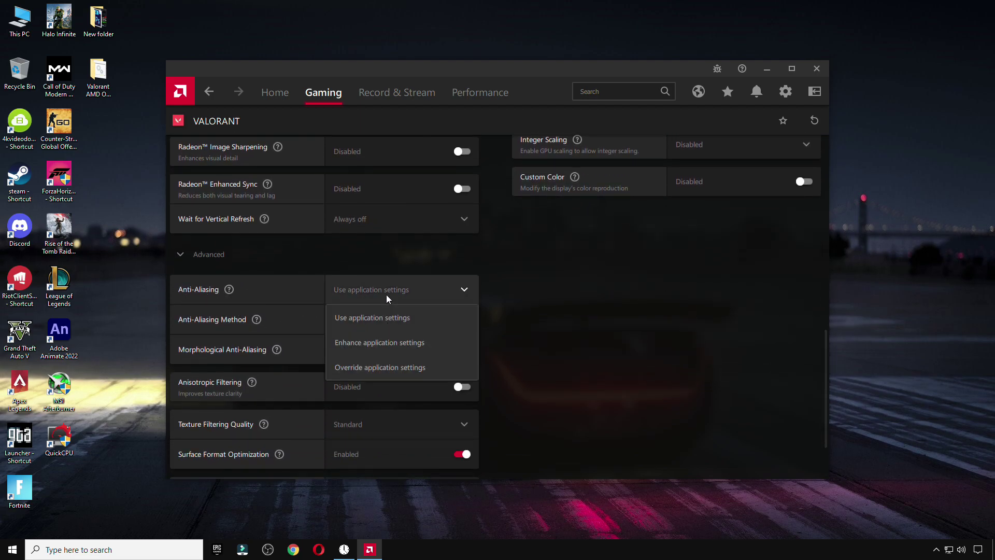
pyautogui.click(369, 318)
pyautogui.click(377, 318)
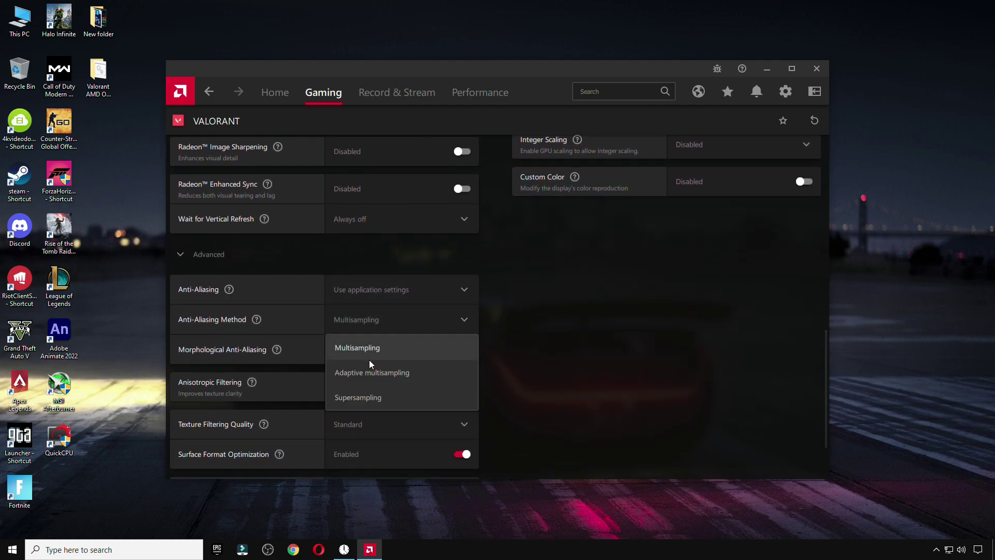
pyautogui.click(356, 350)
# Set Texture Filtering Quality to Performance in the VALORANT profile's advanced graphics options
pyautogui.scroll(-2, 327, 347)
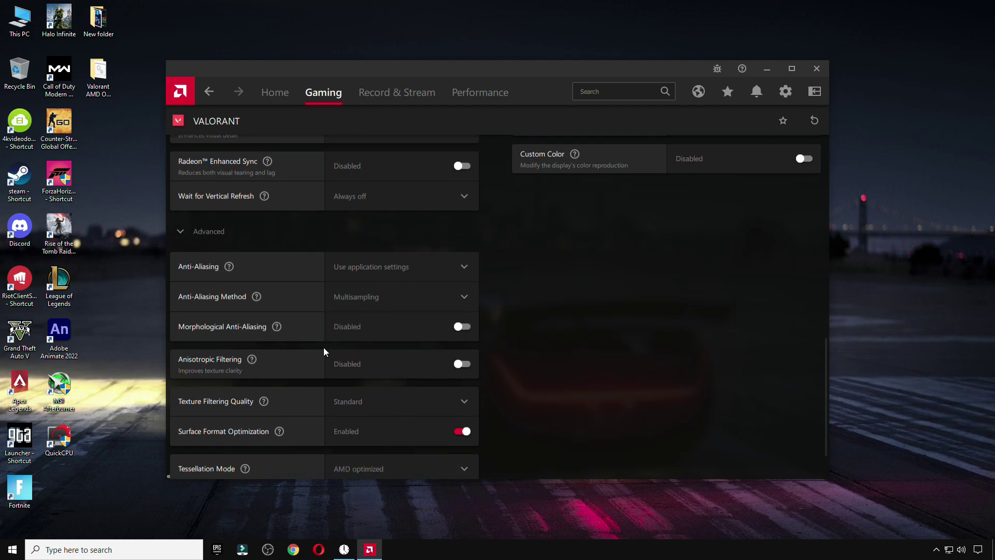
pyautogui.click(358, 362)
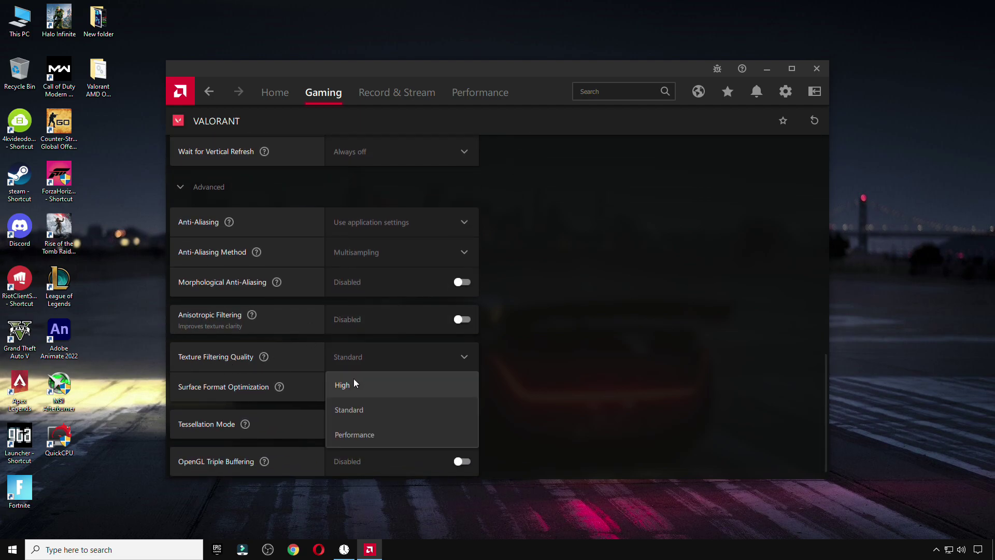
pyautogui.click(366, 431)
pyautogui.click(370, 364)
pyautogui.click(371, 411)
pyautogui.click(383, 356)
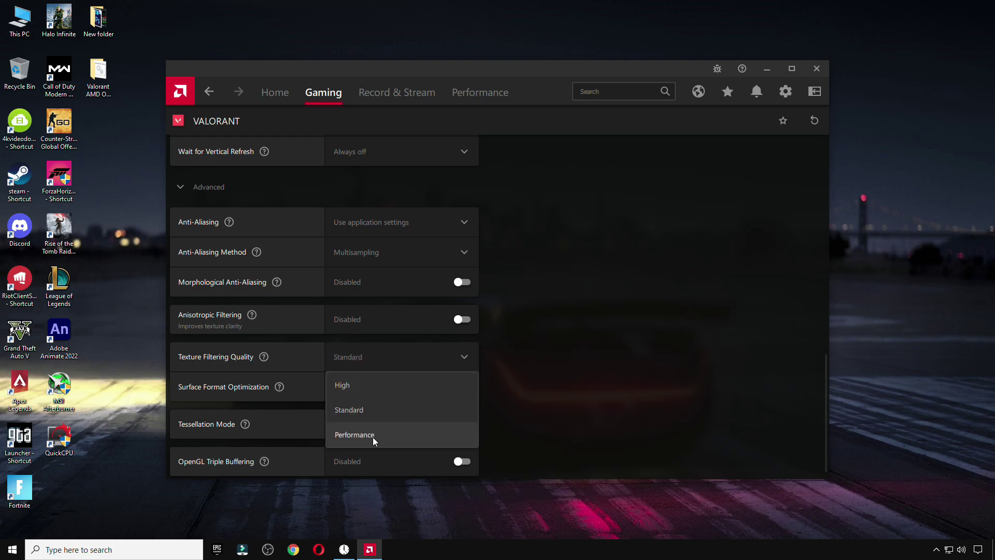
pyautogui.click(374, 433)
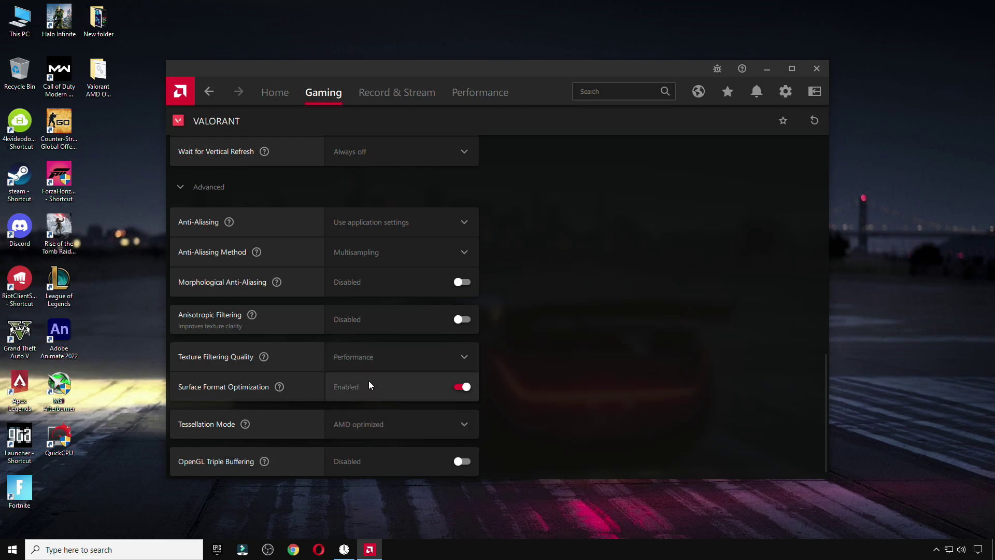
pyautogui.scroll(-1, 303, 388)
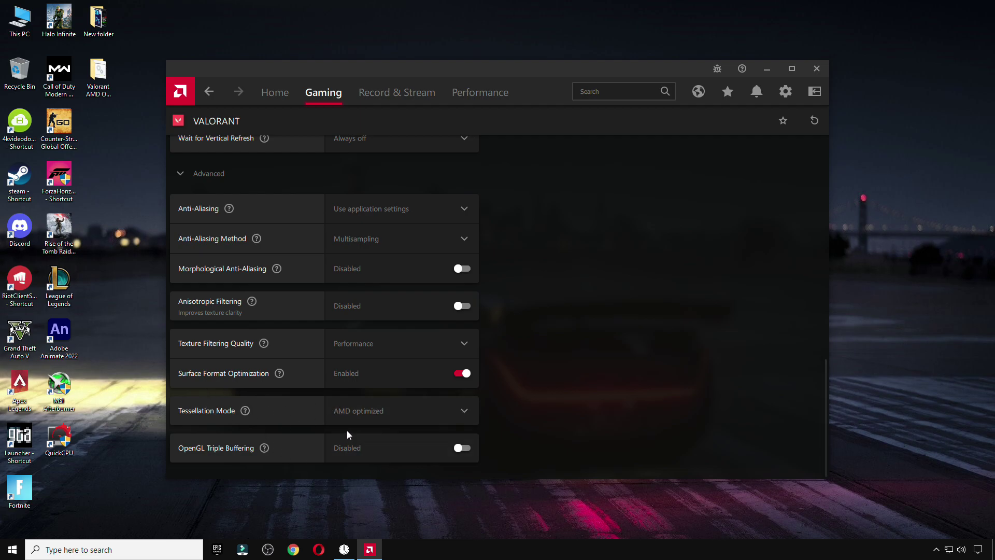
# Review the global display options, including FreeSync, Virtual Super Resolution and GPU Scaling
pyautogui.click(781, 92)
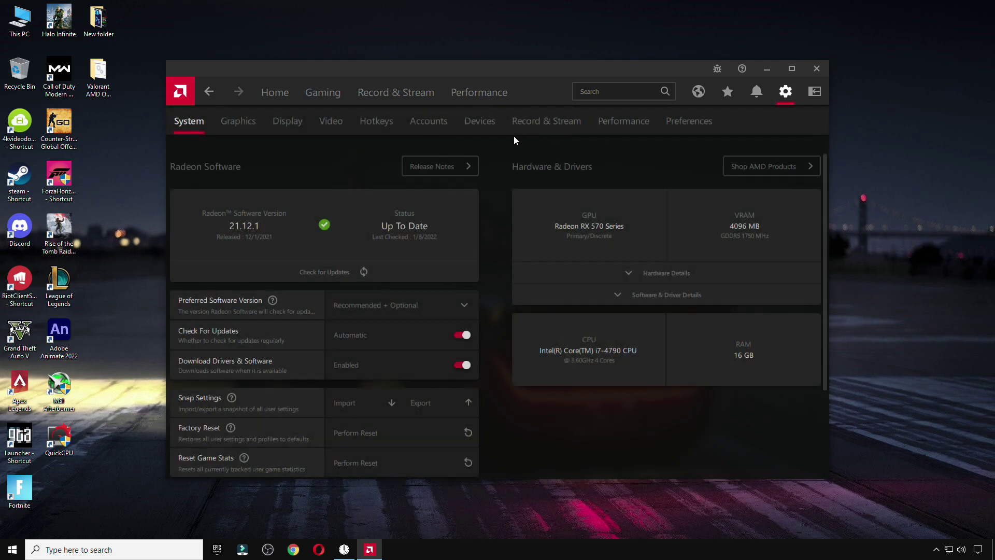
pyautogui.click(287, 121)
pyautogui.scroll(-2, 366, 296)
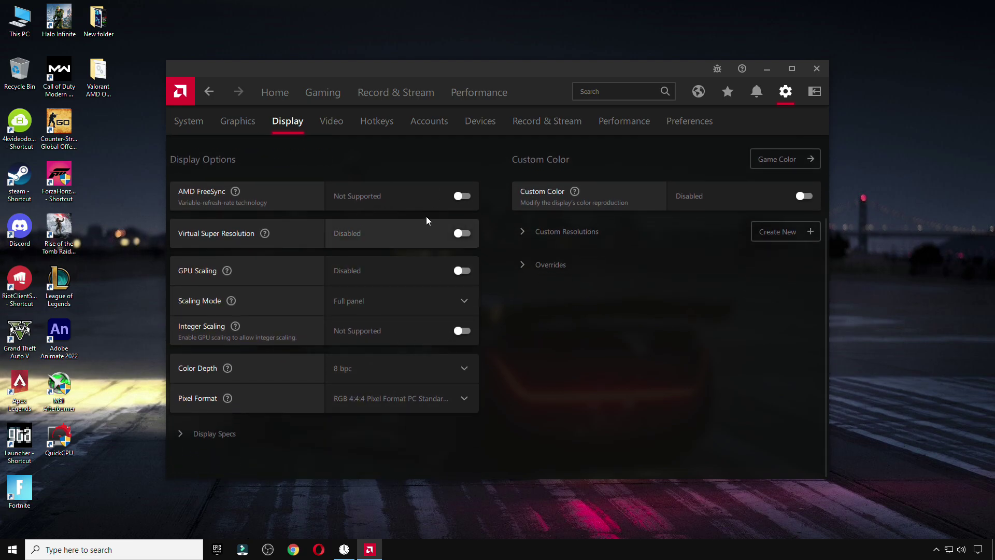
# Add a GPU tuning profile for VALORANT and close AMD Radeon Software
pyautogui.click(480, 94)
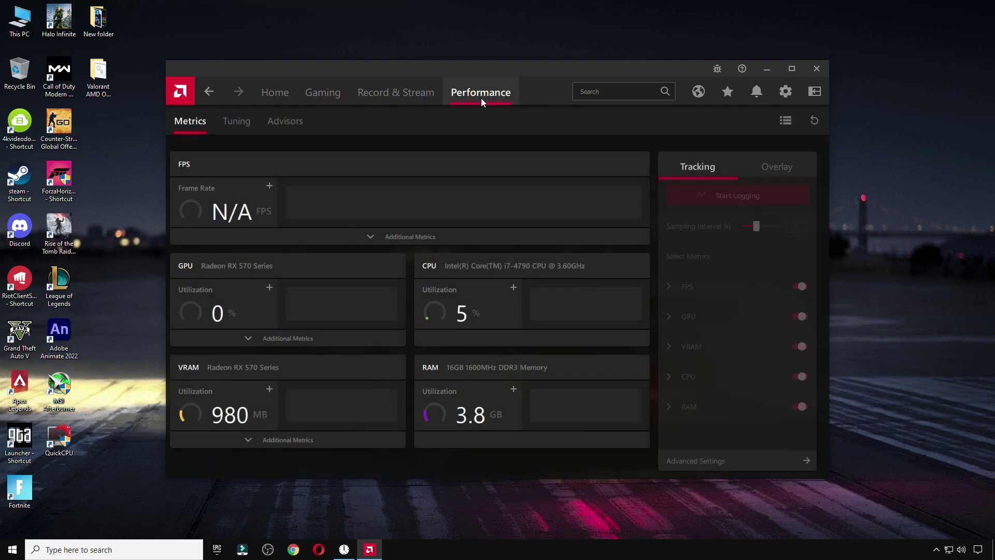
pyautogui.click(239, 121)
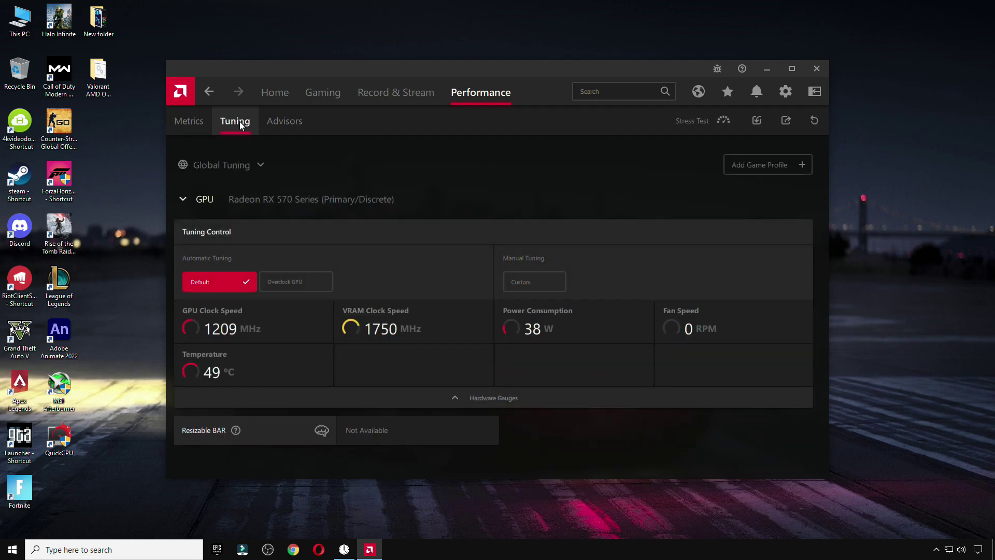
pyautogui.click(751, 164)
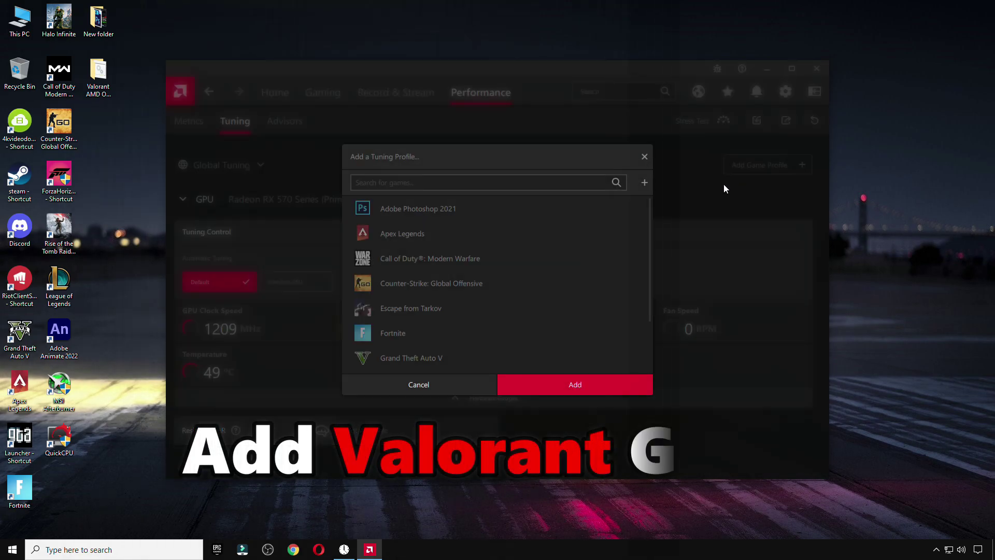
pyautogui.scroll(-3, 449, 260)
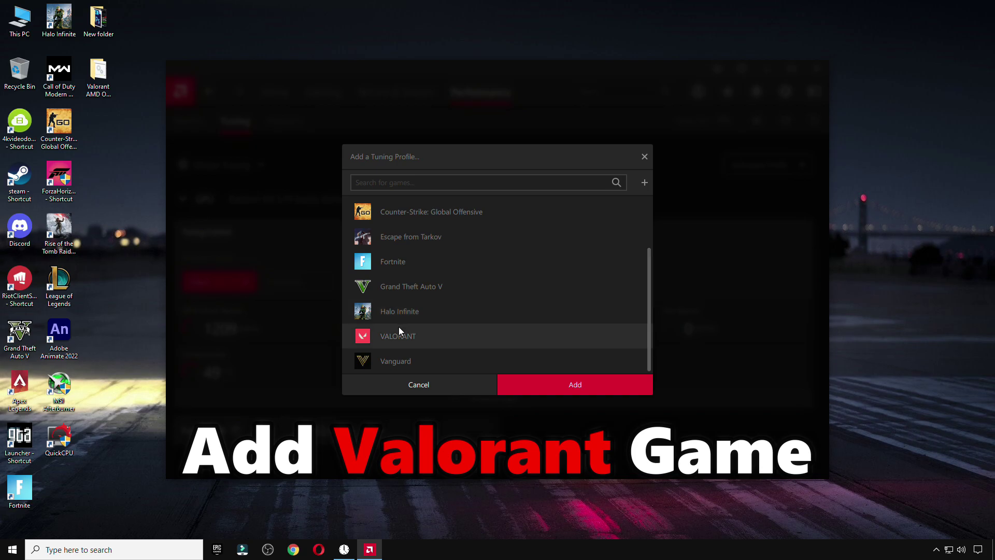
pyautogui.click(566, 382)
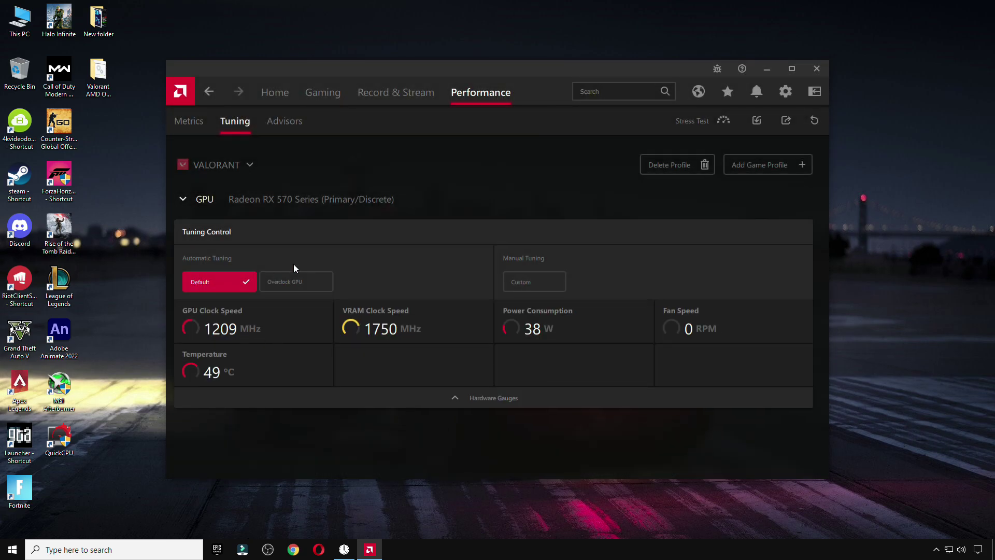
pyautogui.click(816, 69)
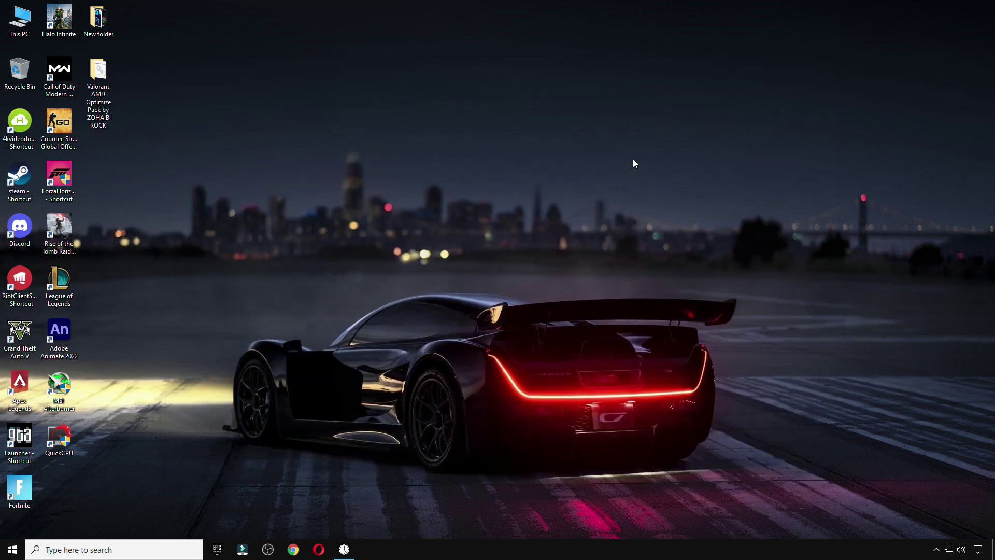
# Open the Windows graphics performance preferences and remove the BootstrapPackagedGame entry
pyautogui.click(12, 550)
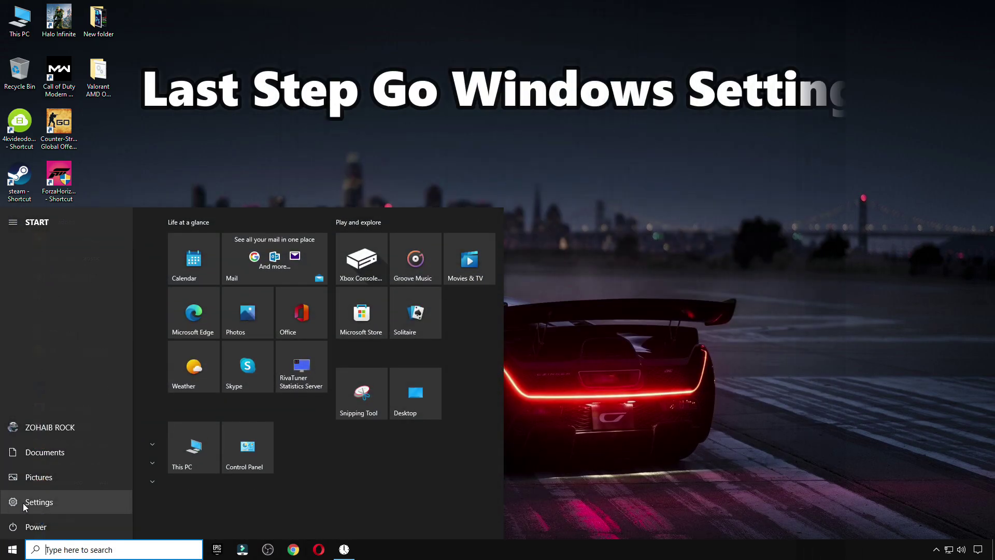
pyautogui.click(42, 501)
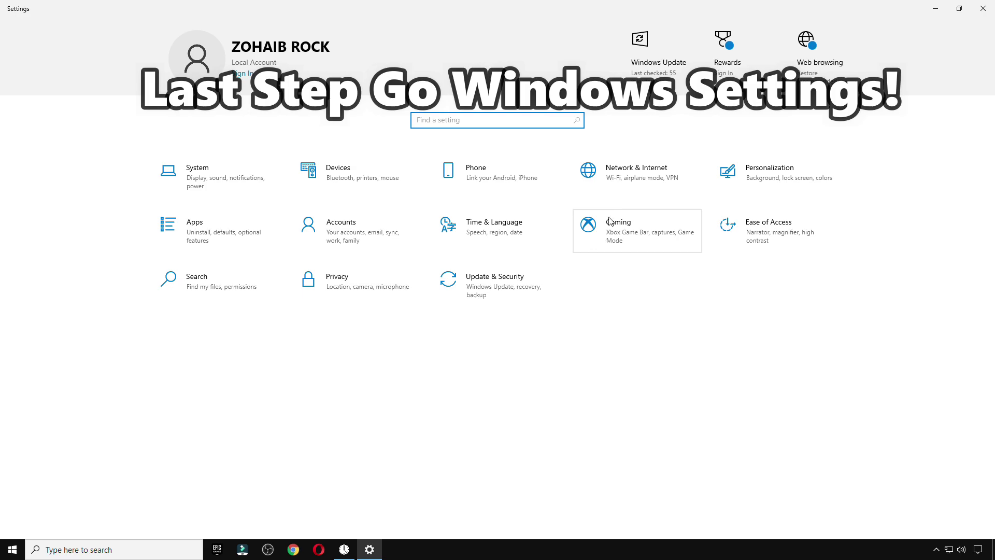
pyautogui.click(630, 224)
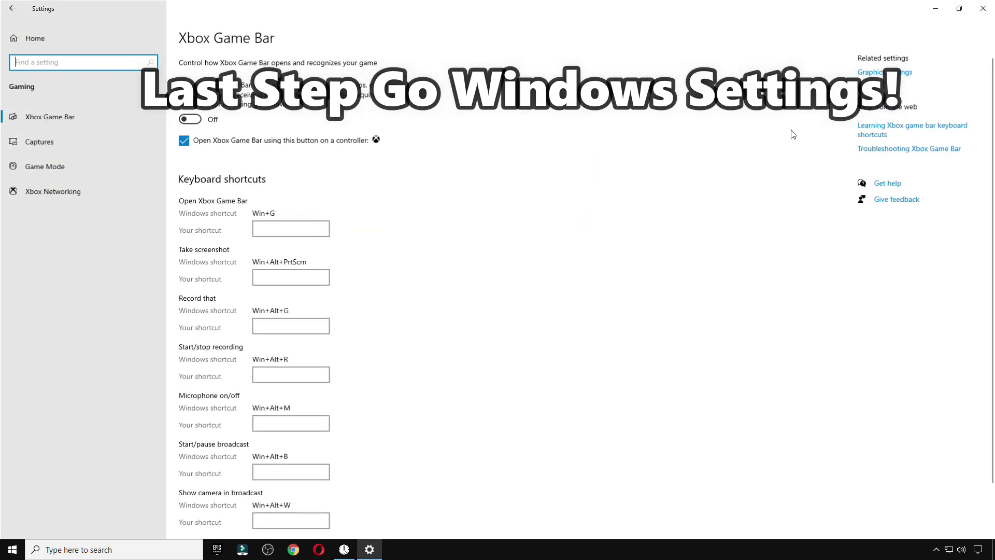
pyautogui.click(882, 74)
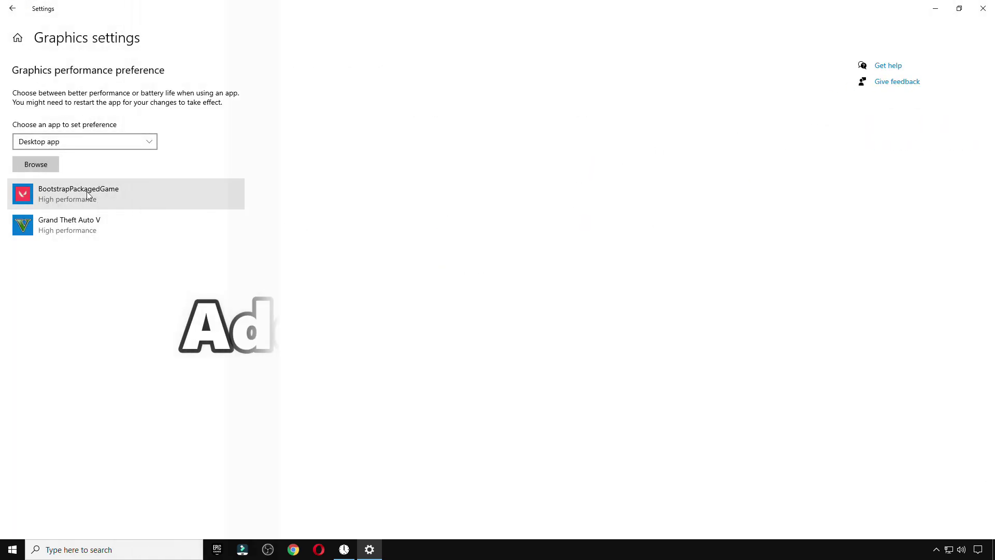
pyautogui.click(142, 195)
pyautogui.click(216, 234)
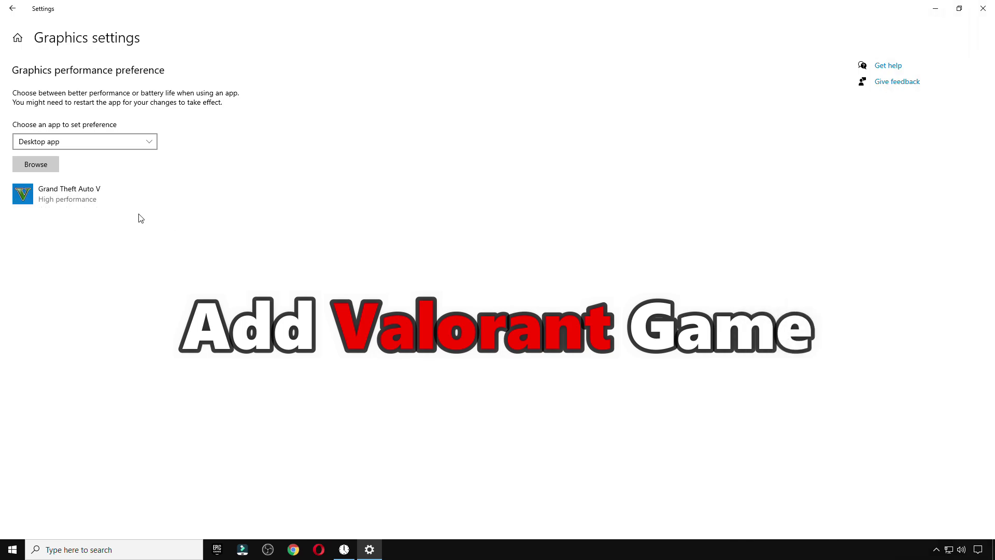
# Add the desktop app VALORANT-Win64-Shipping from D:\Riot Games\VALORANT\live\ShooterGame\Binaries\Win64 to the graphics performance preferences
pyautogui.click(36, 164)
pyautogui.click(48, 176)
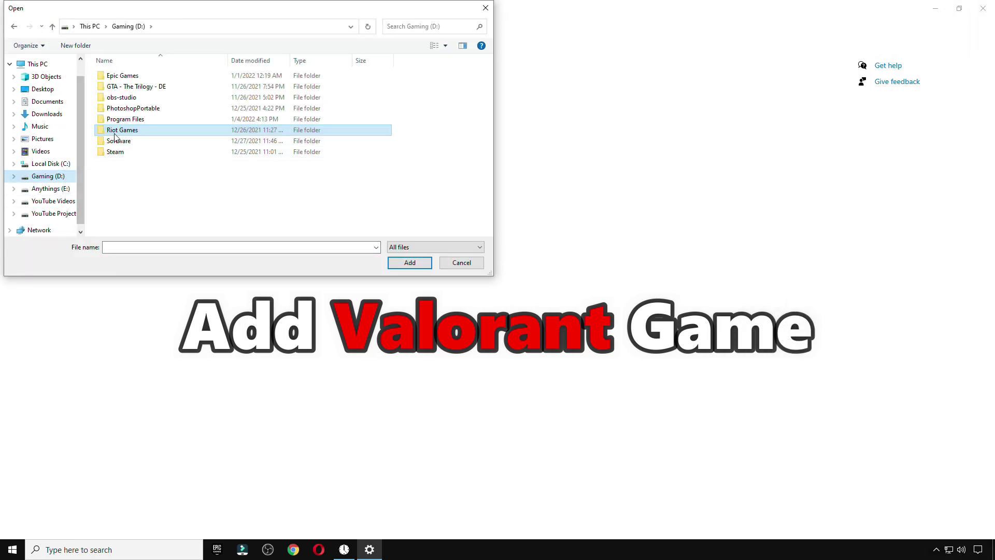
pyautogui.doubleClick(115, 133)
pyautogui.doubleClick(136, 98)
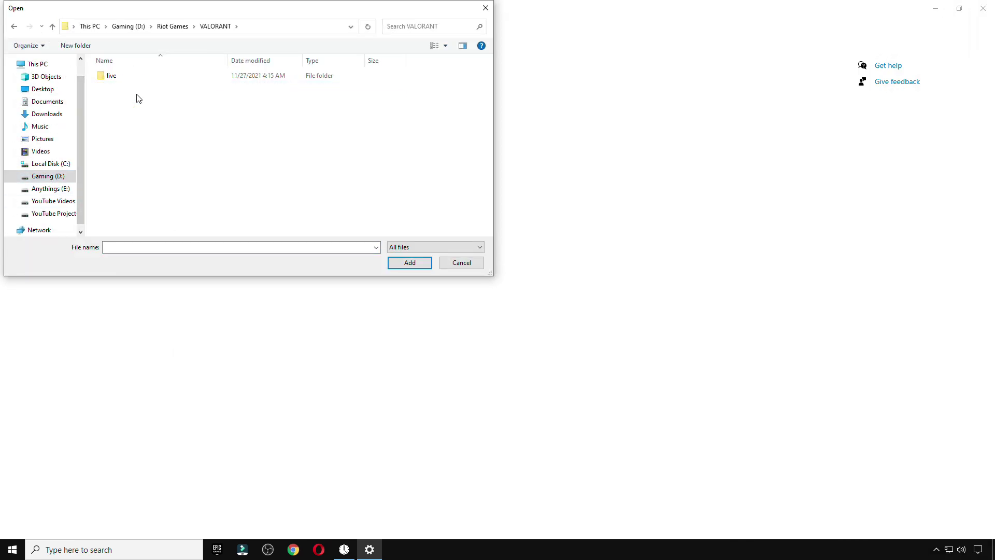
pyautogui.doubleClick(133, 77)
pyautogui.doubleClick(124, 87)
pyautogui.doubleClick(119, 76)
pyautogui.doubleClick(124, 78)
pyautogui.click(127, 87)
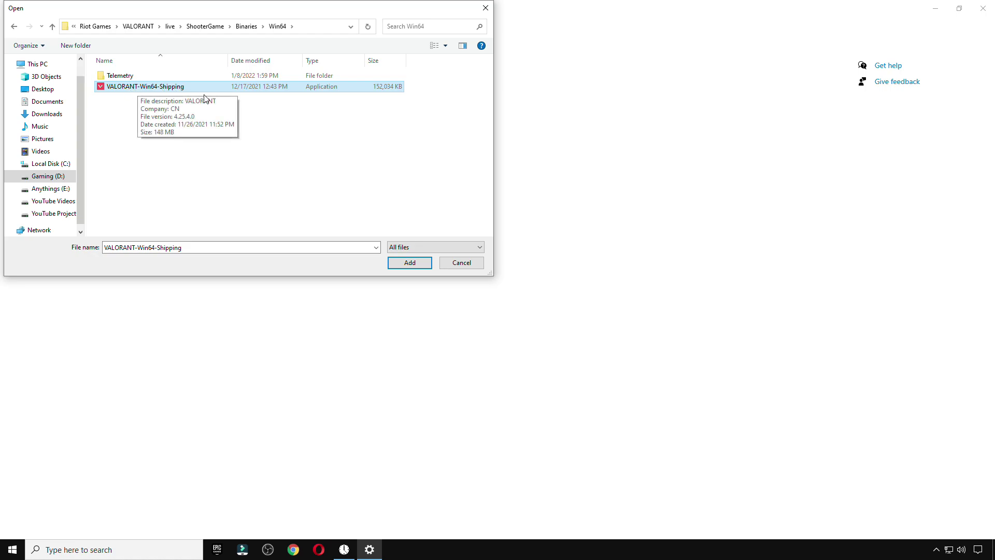
pyautogui.click(409, 263)
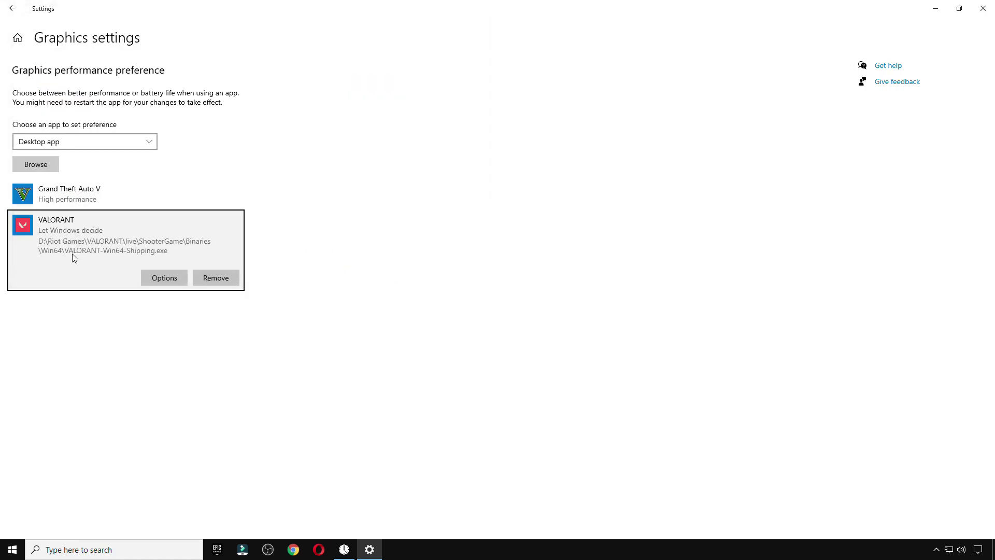
# Set VALORANT's graphics preference to High performance and save it
pyautogui.click(172, 280)
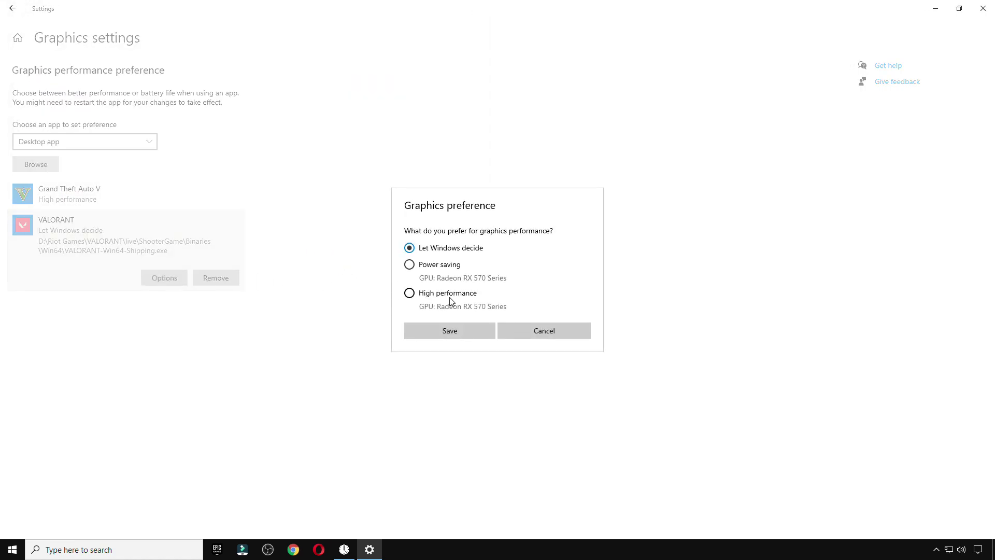
pyautogui.click(458, 331)
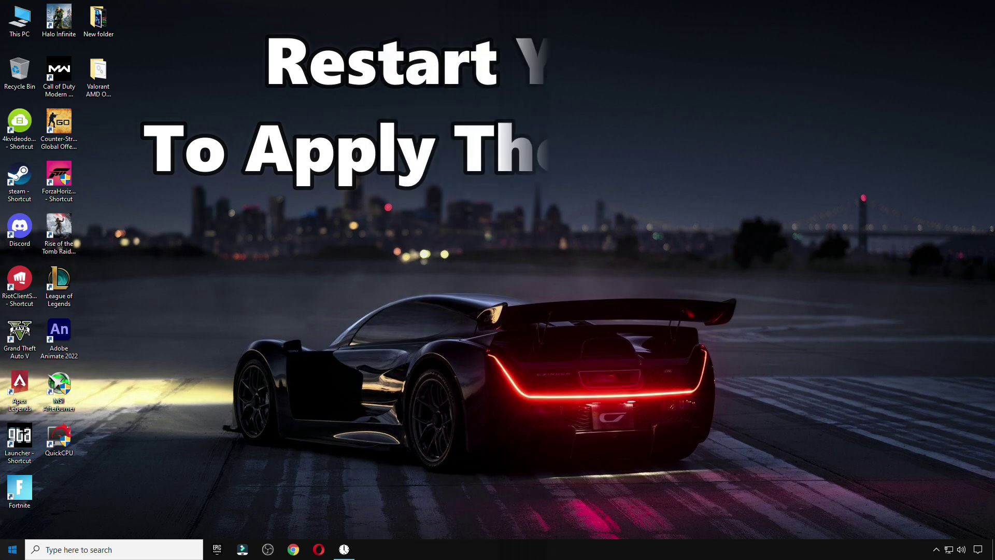
# Restart the PC to apply the changes
pyautogui.click(12, 548)
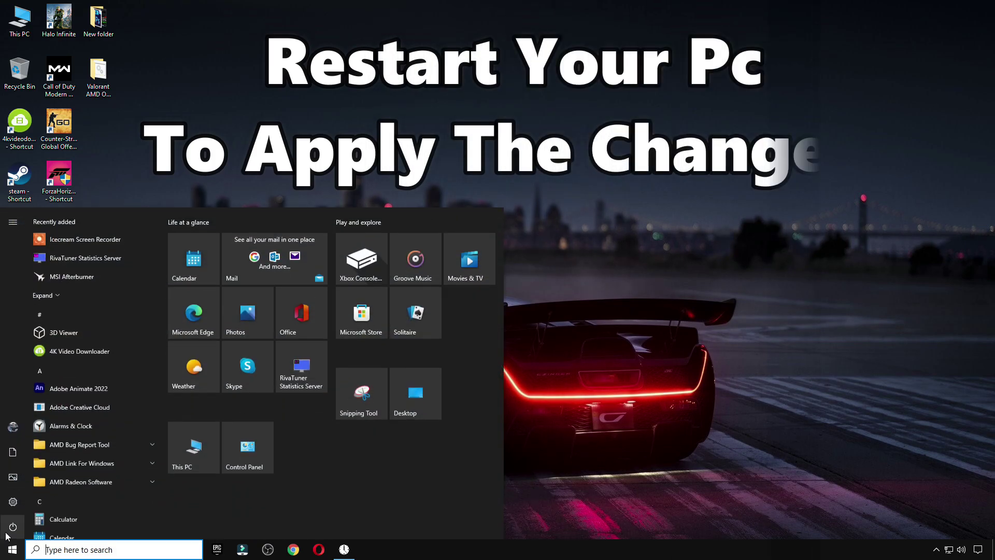
pyautogui.click(12, 527)
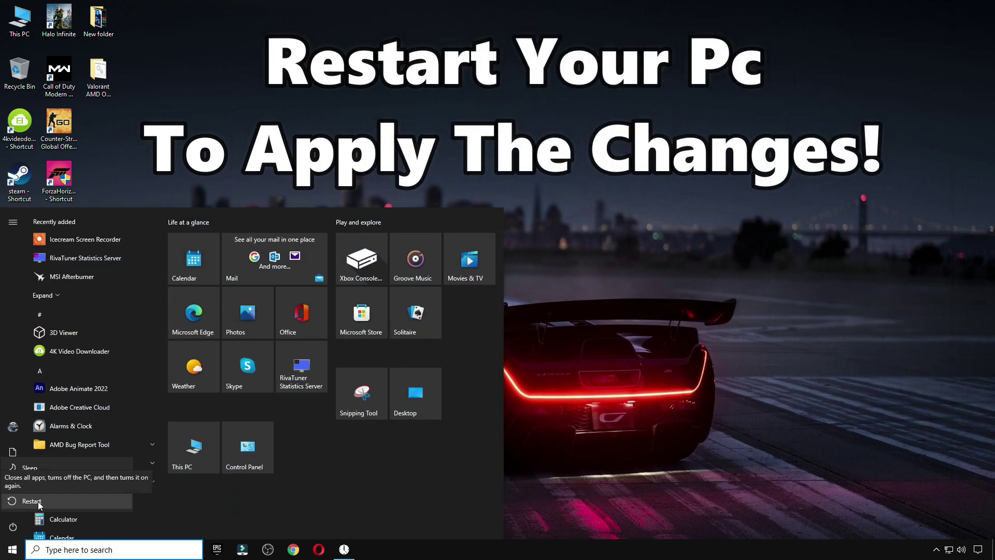